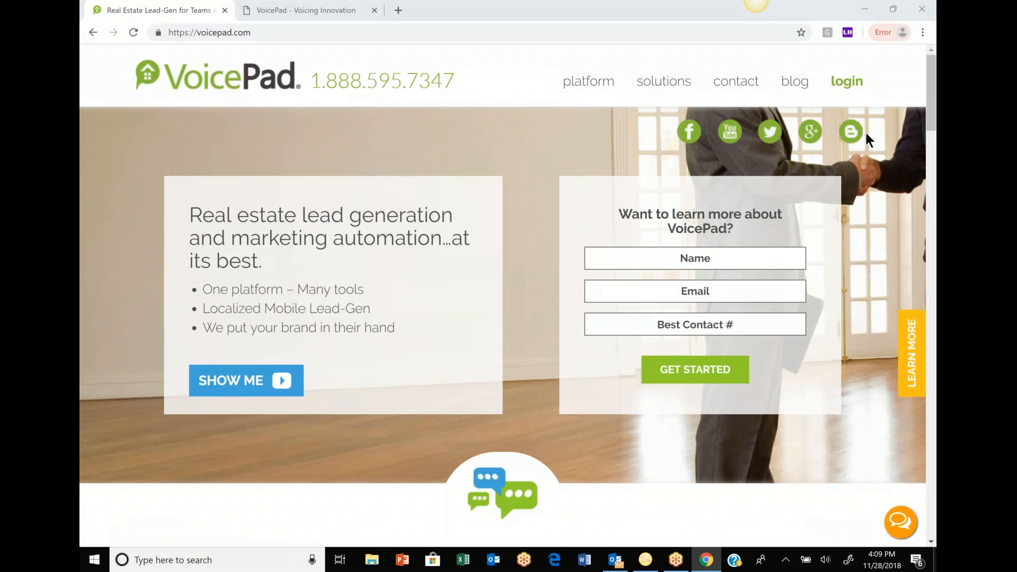
- On the customer login page, enter the multi-user demo account's saved username and password, and set account type to Master
click(858, 91)
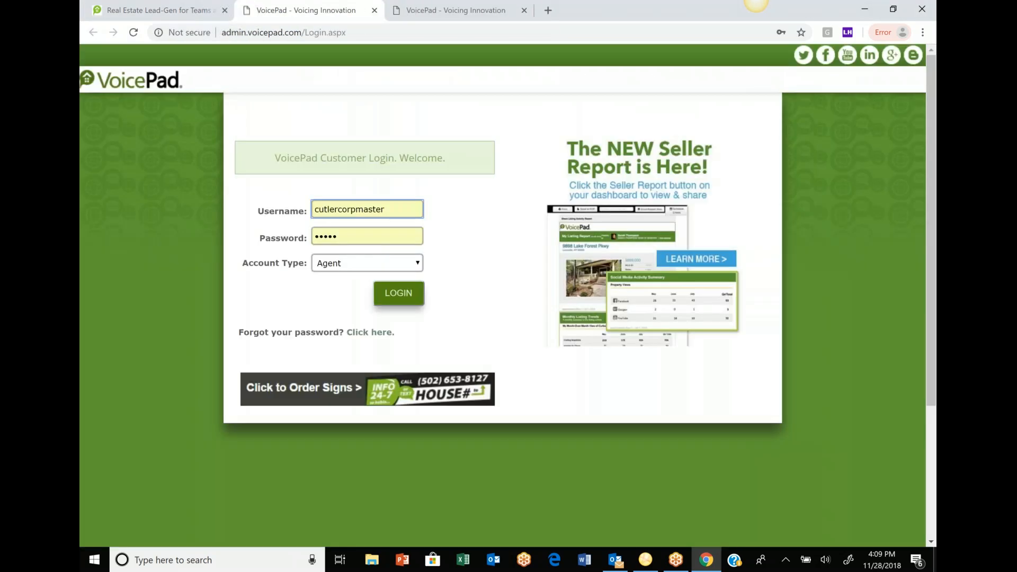
double_click(394, 210)
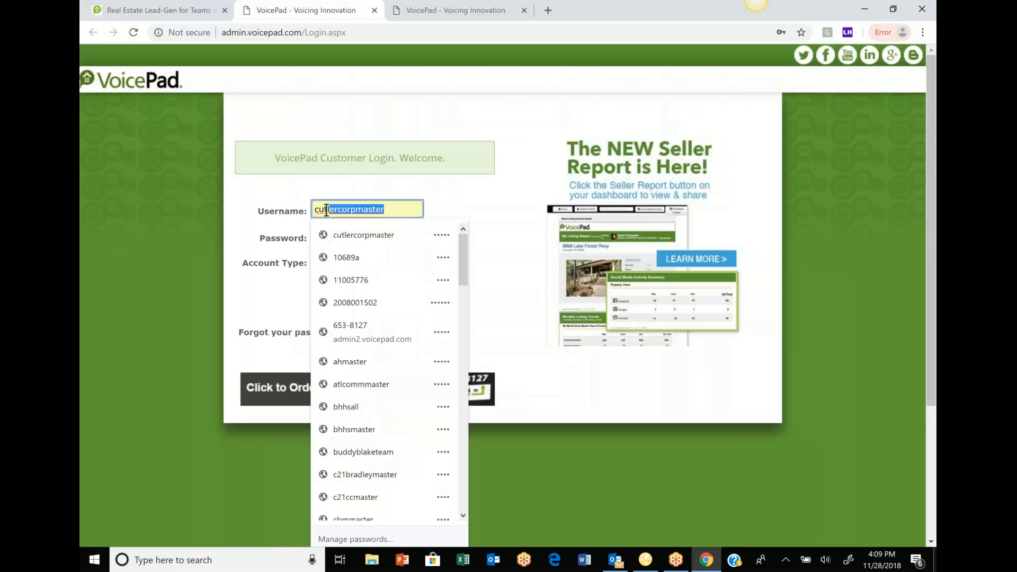
text(multiuser)
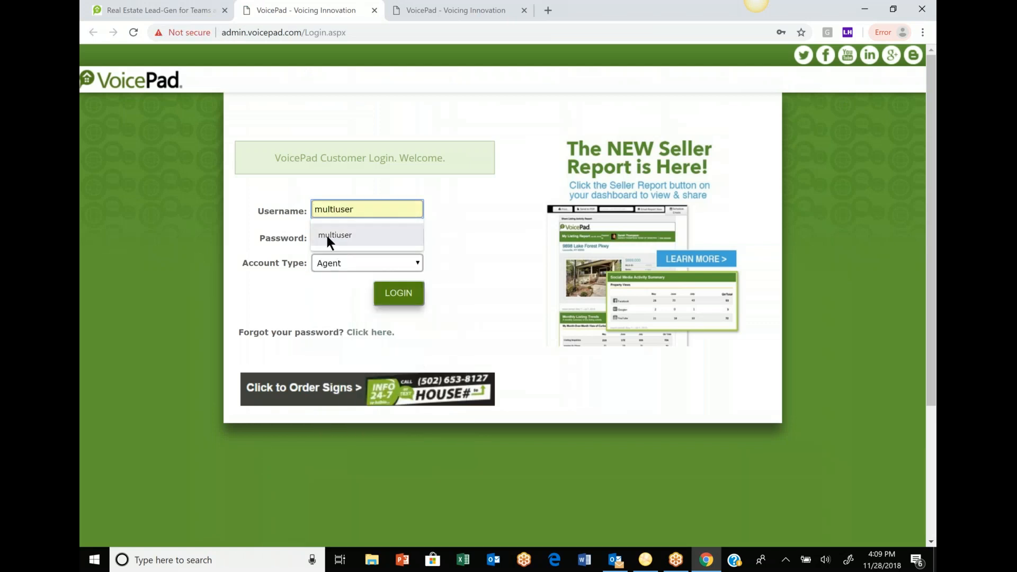
click(327, 236)
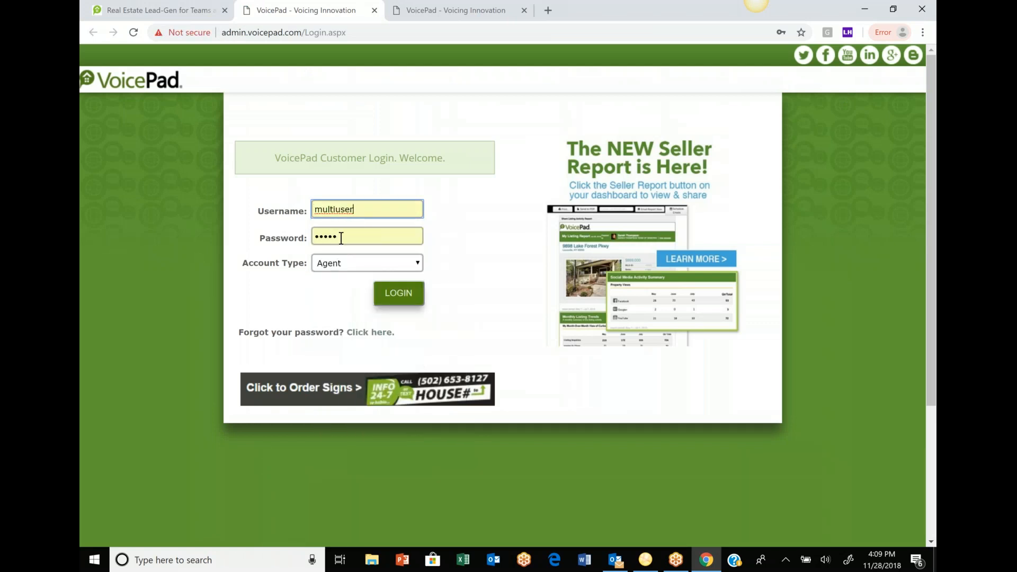
double_click(341, 237)
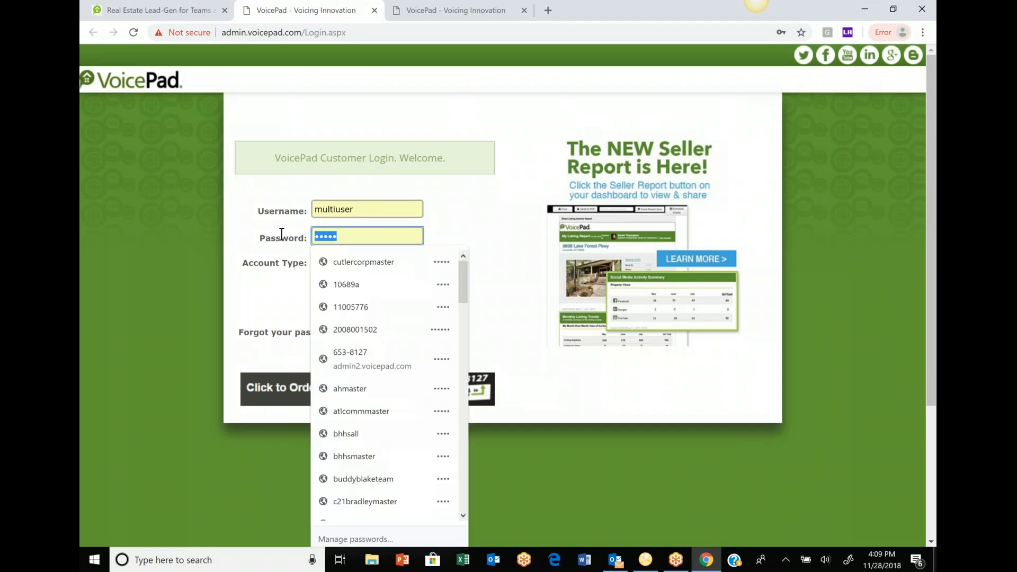
text(••••)
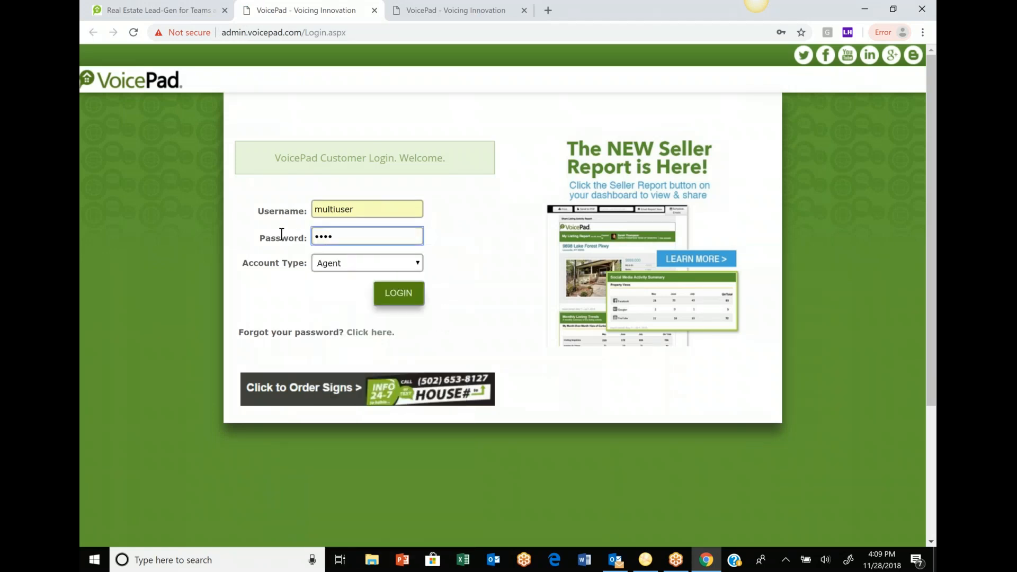
click(405, 257)
click(352, 321)
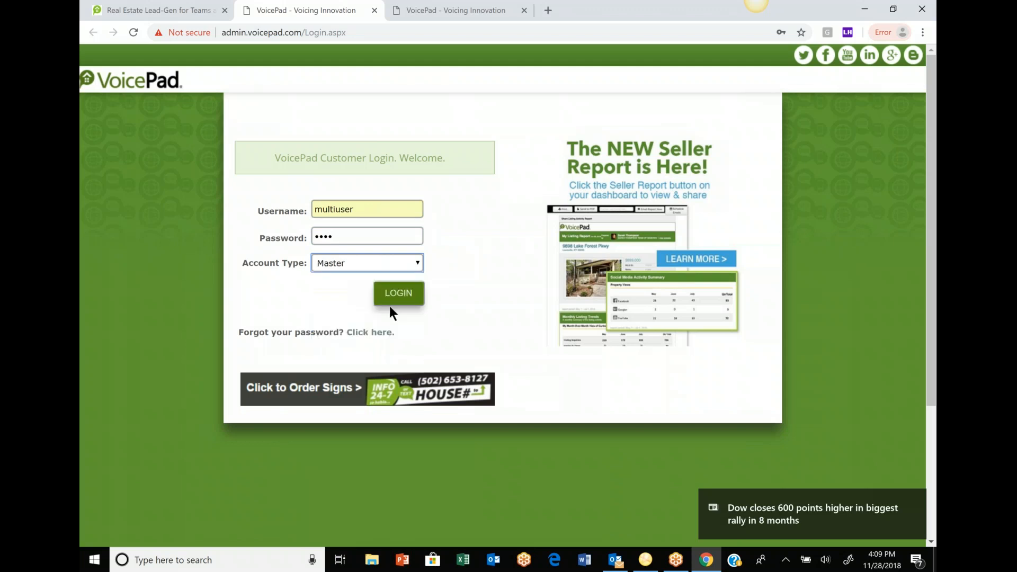
- Log in, go to Manage Profiles, and start adding a new user
click(398, 296)
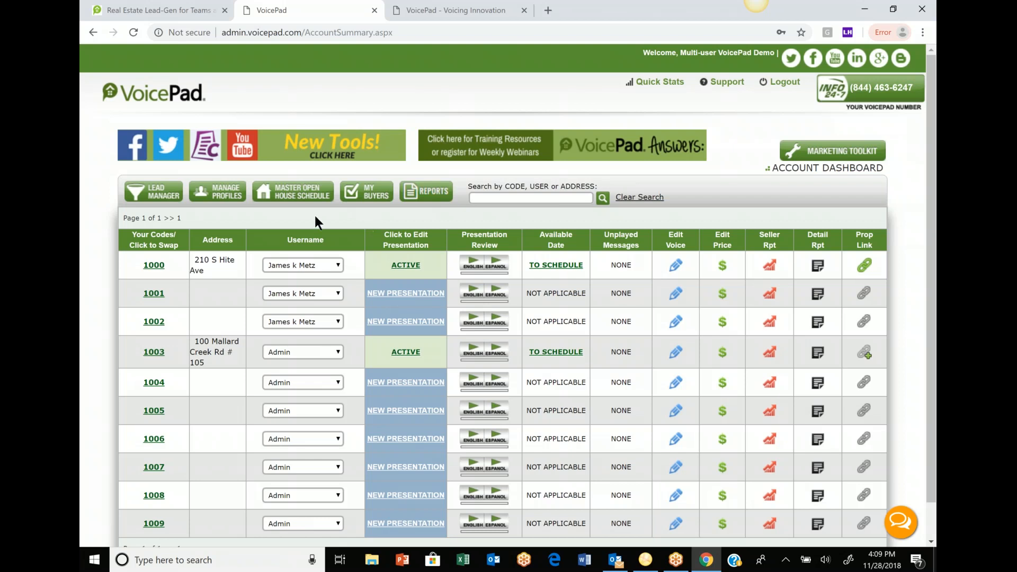
click(235, 194)
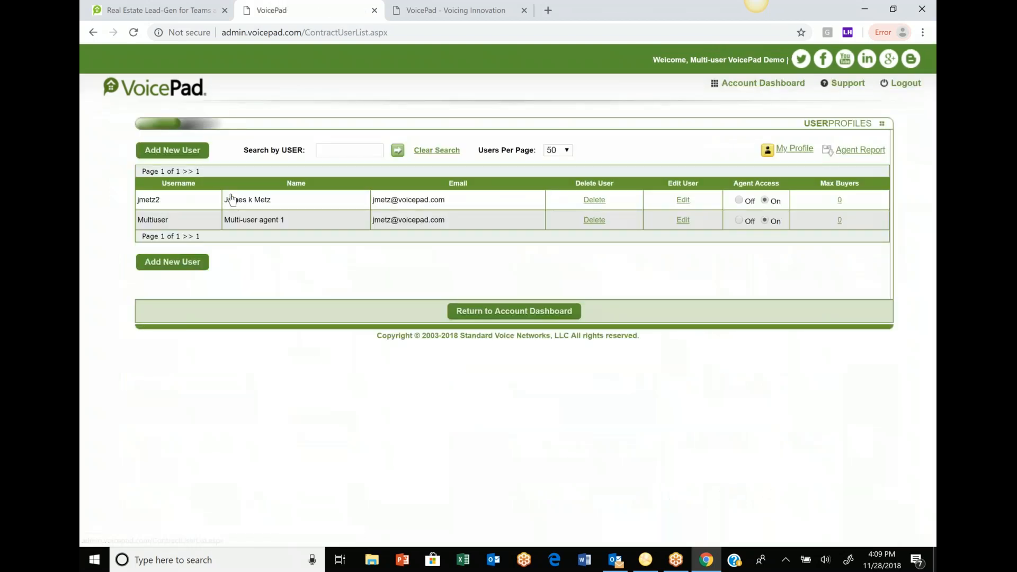
click(198, 153)
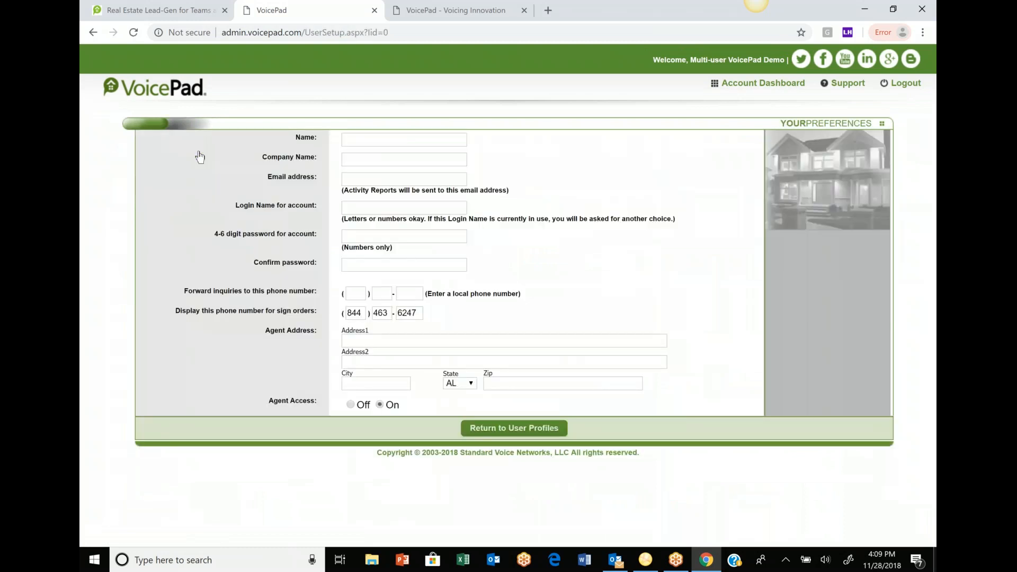
- Fill the new user's name and contact details from the agent's saved autofill entry
click(379, 140)
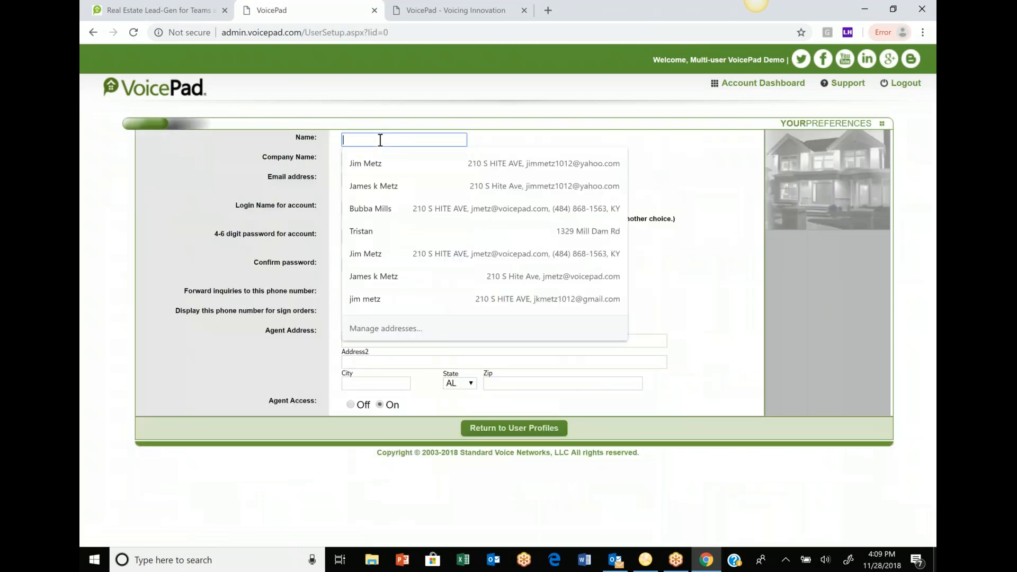
text(bubb)
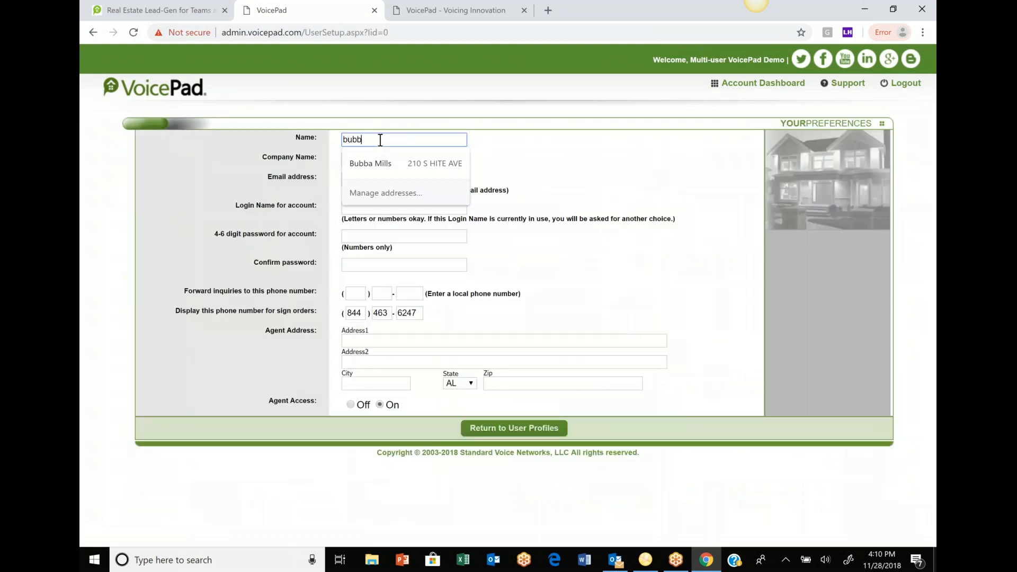
click(368, 162)
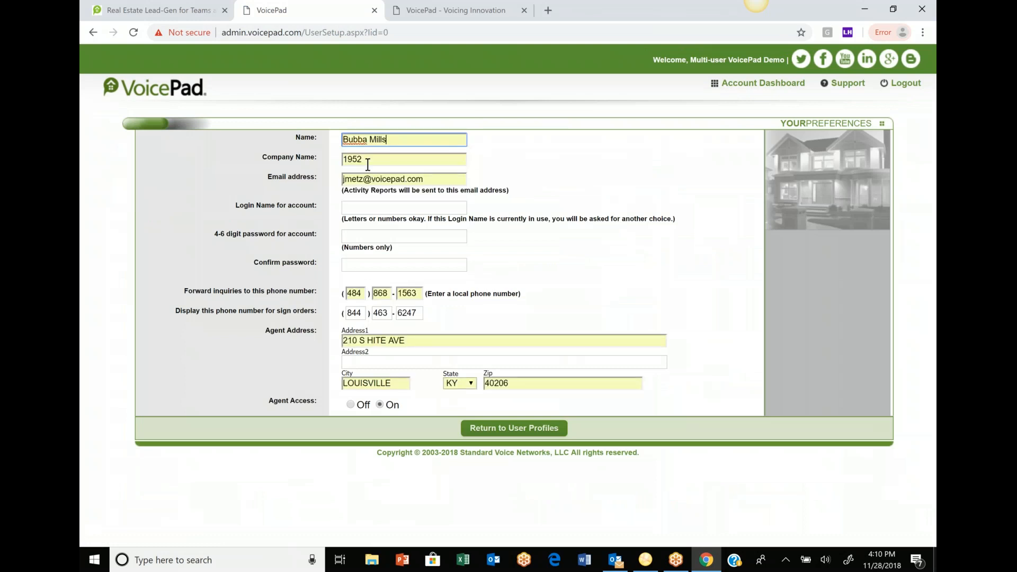
- Enter the agent's login name and a matching four-digit password in both password fields
click(368, 208)
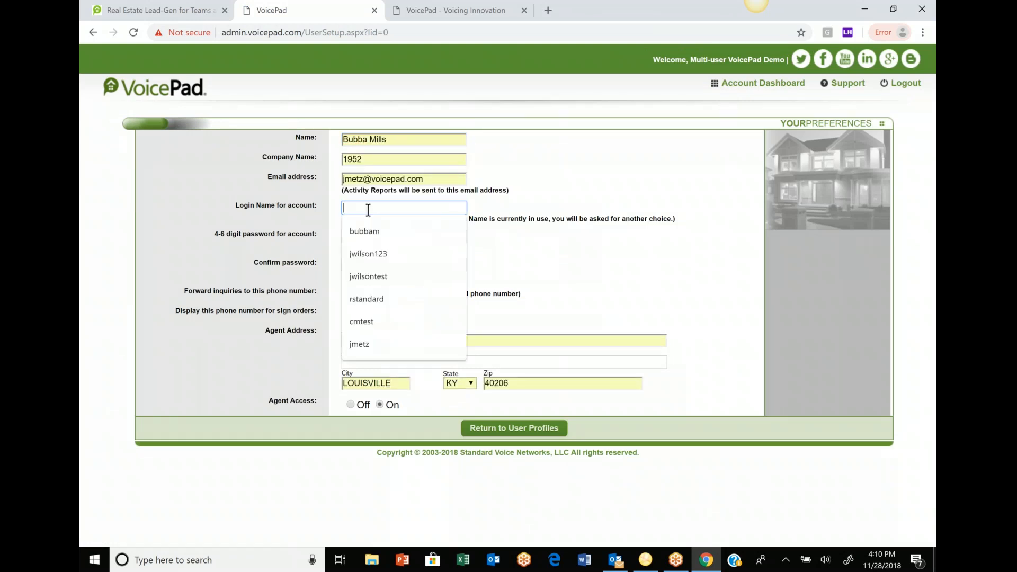
text(bu)
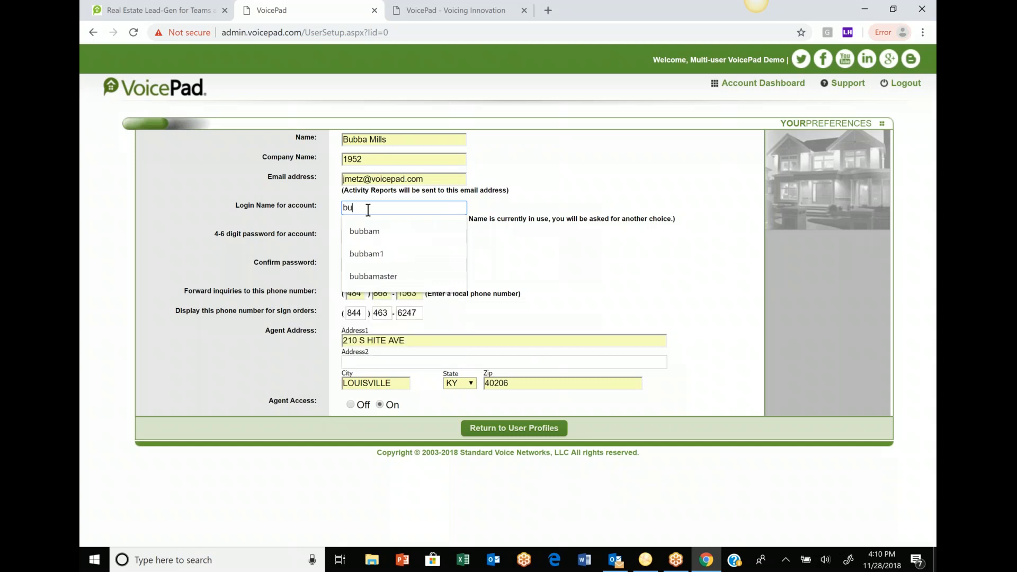
text(bbm2)
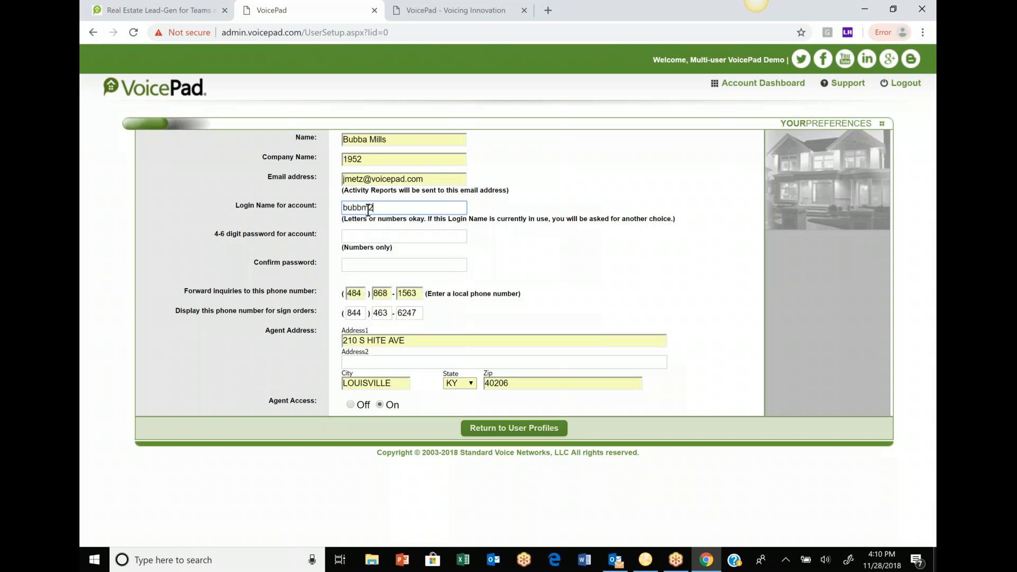
click(361, 235)
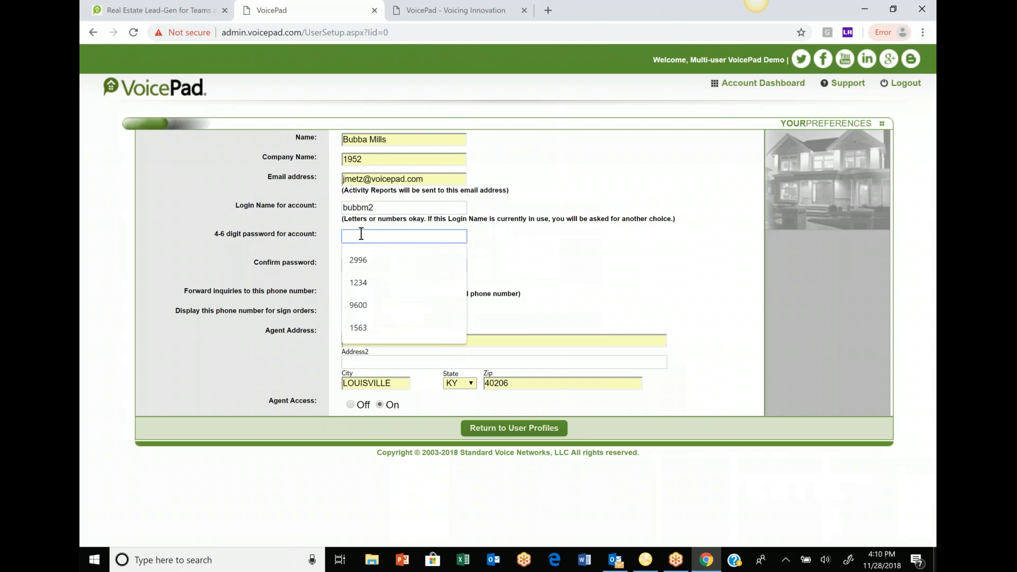
text(1234)
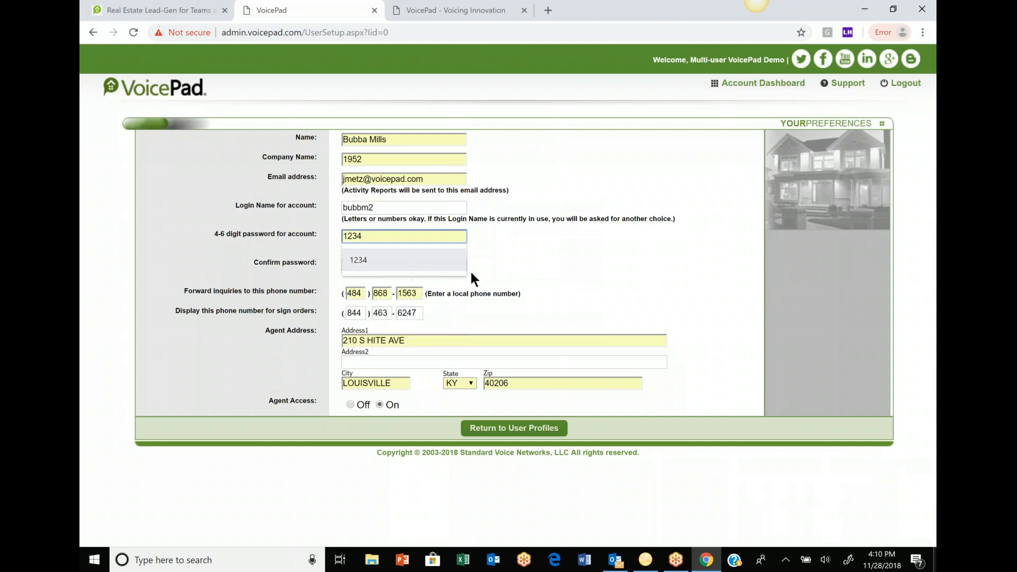
key(Tab)
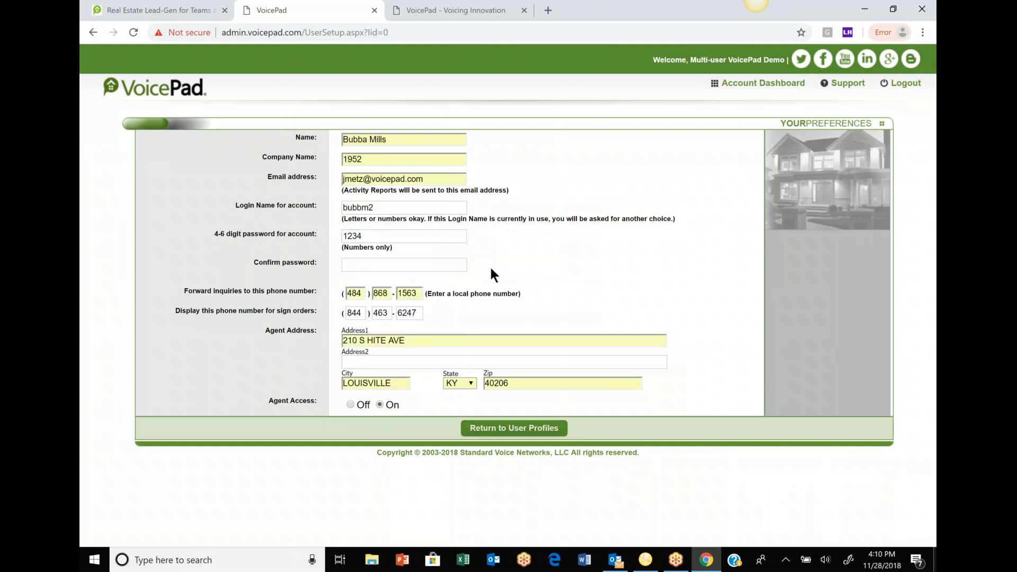
click(365, 261)
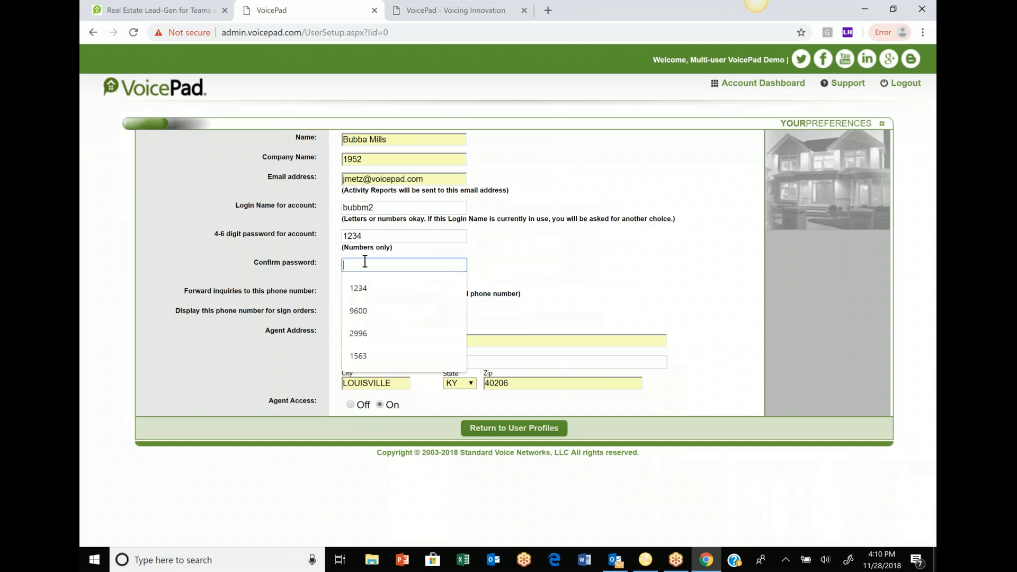
text(1234)
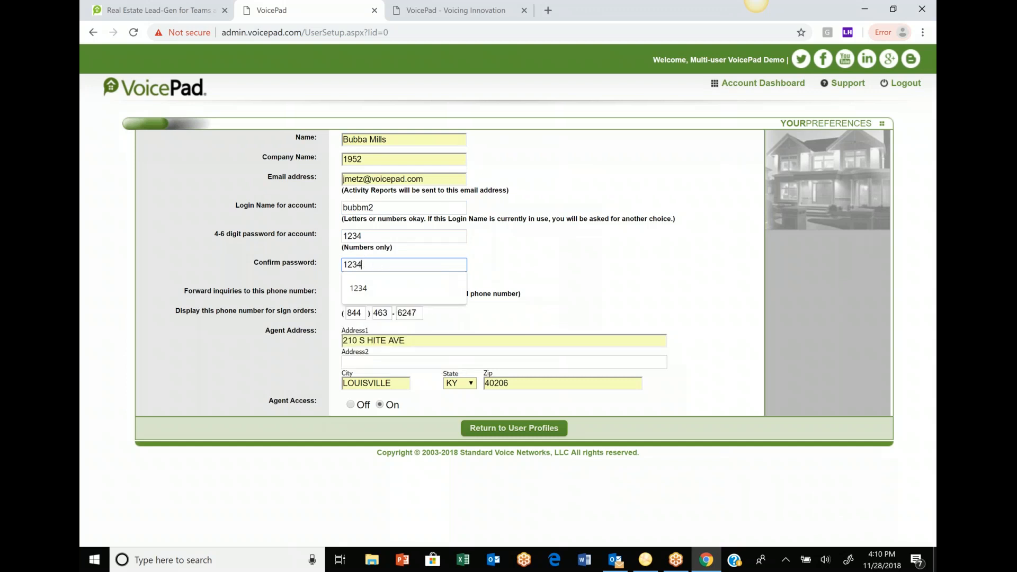
click(497, 295)
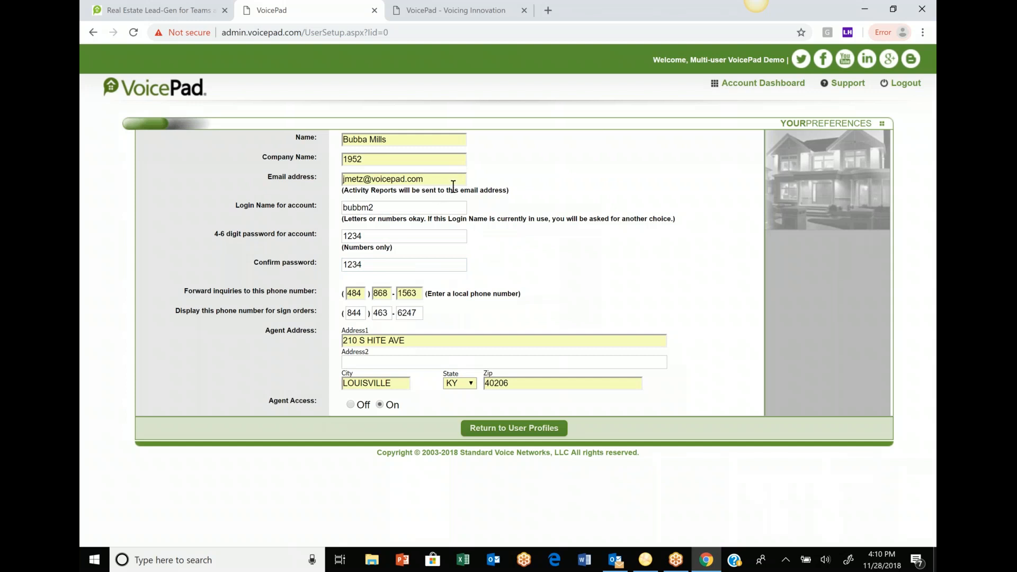
- Save the new agent, open their profile page, and scroll to the How VoicePad Contacts You section
click(531, 434)
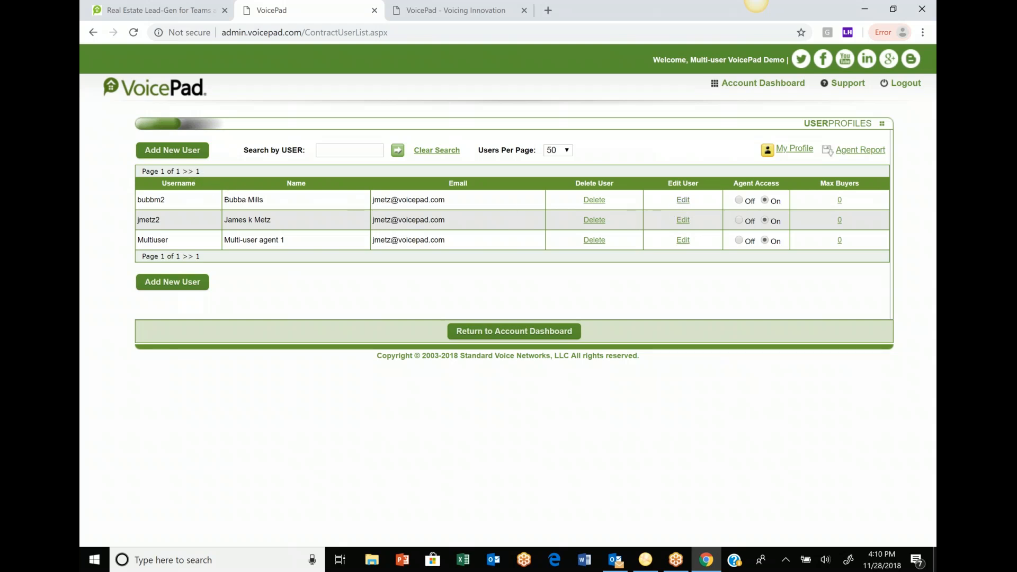
click(683, 199)
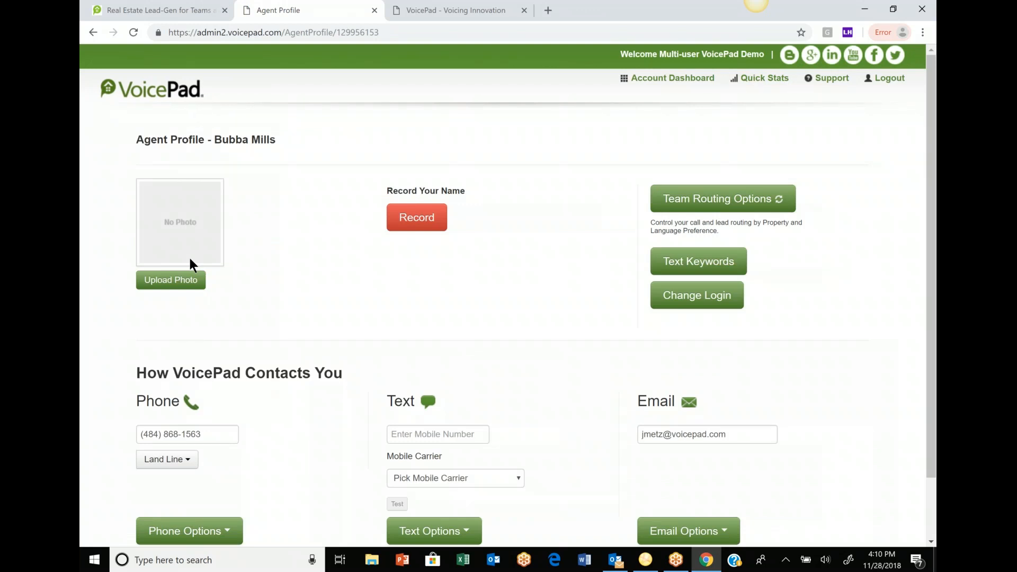
drag(932, 108, 933, 167)
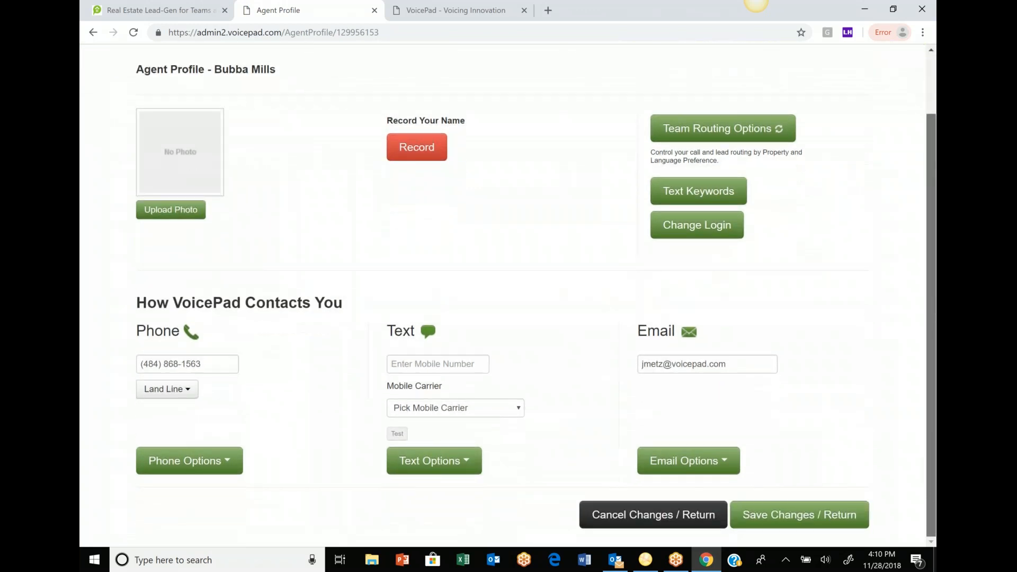
drag(932, 166, 932, 167)
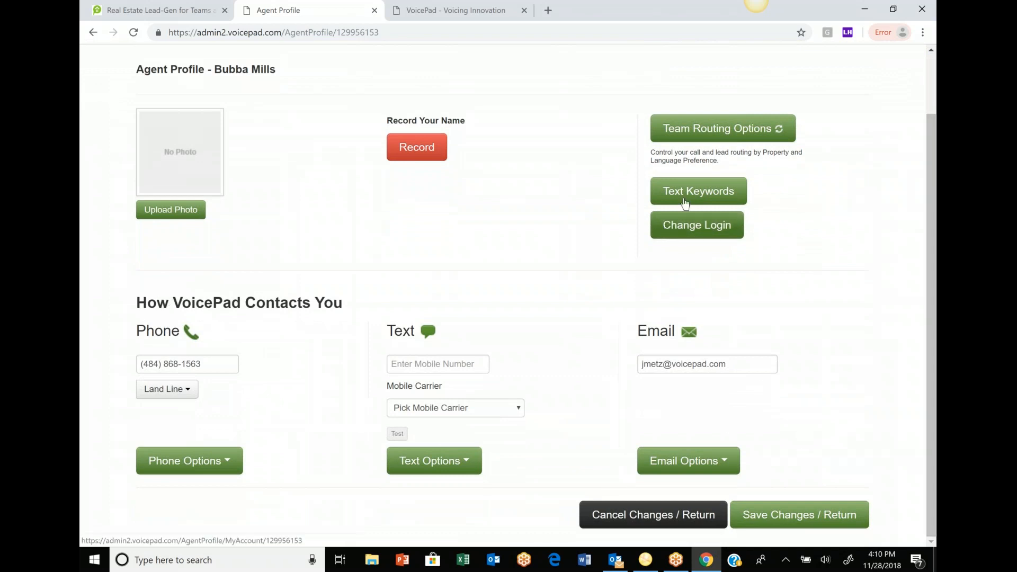
- View the agent's Text Keywords settings, then return to the account dashboard
click(698, 192)
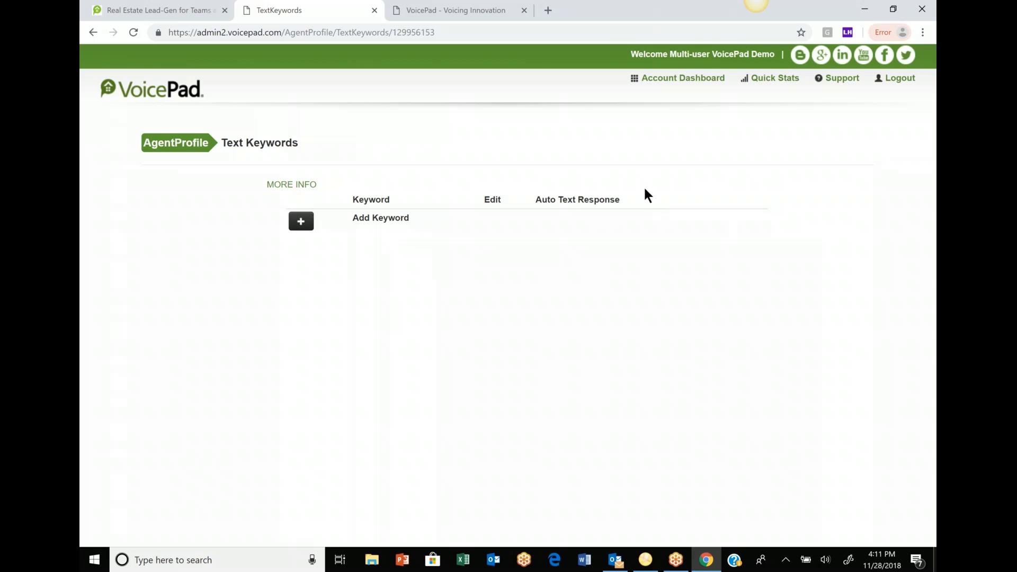
click(674, 82)
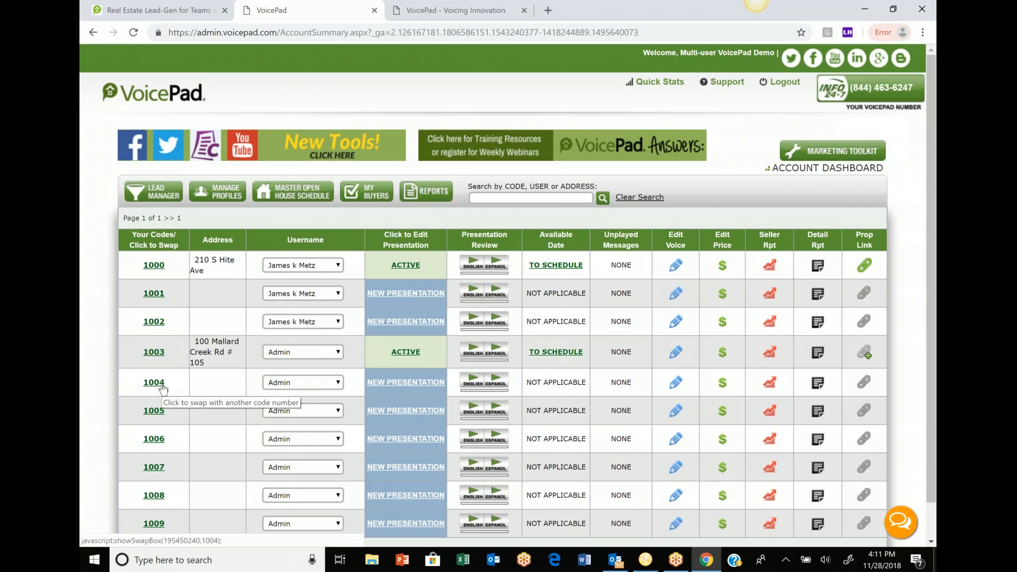
- Reassign codes 1004, 1005 and 1006 from Admin to the new agent
click(339, 382)
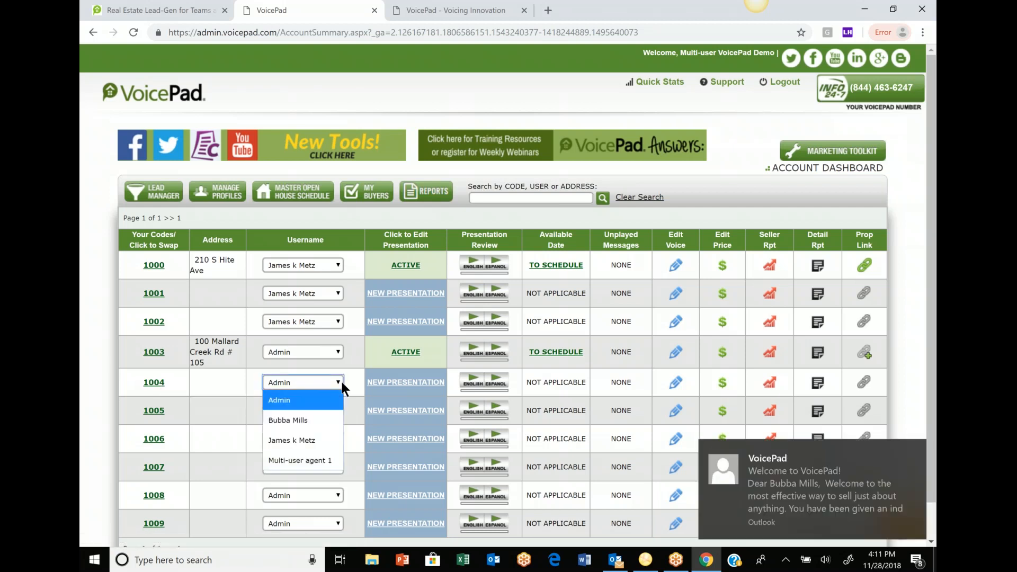
click(307, 420)
click(319, 409)
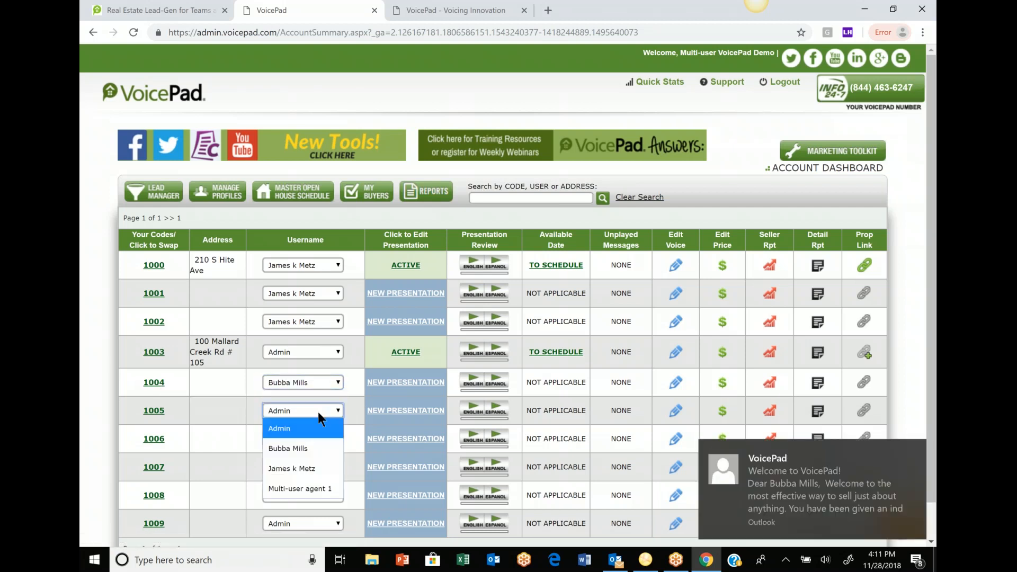
click(297, 447)
click(323, 440)
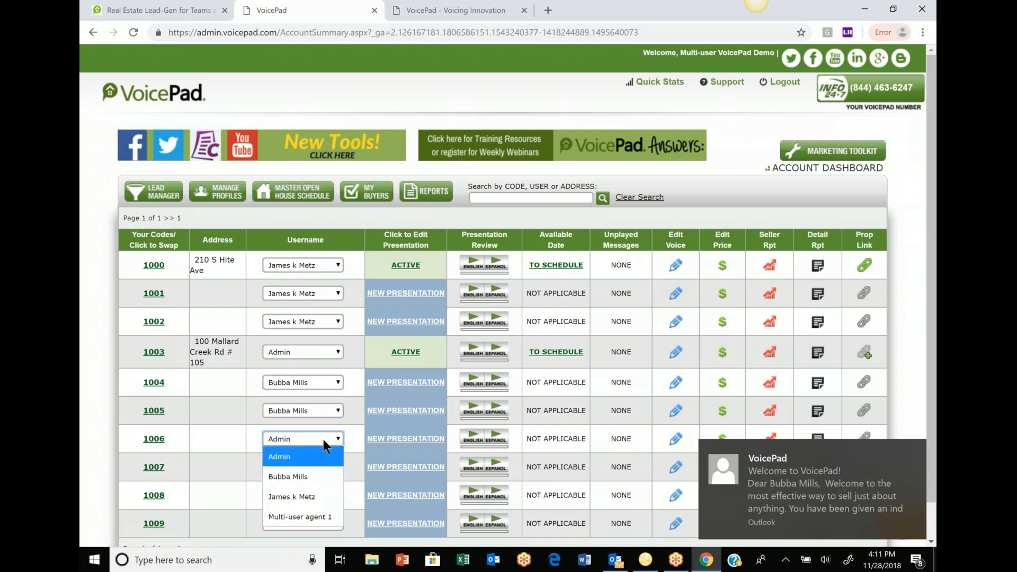
click(308, 473)
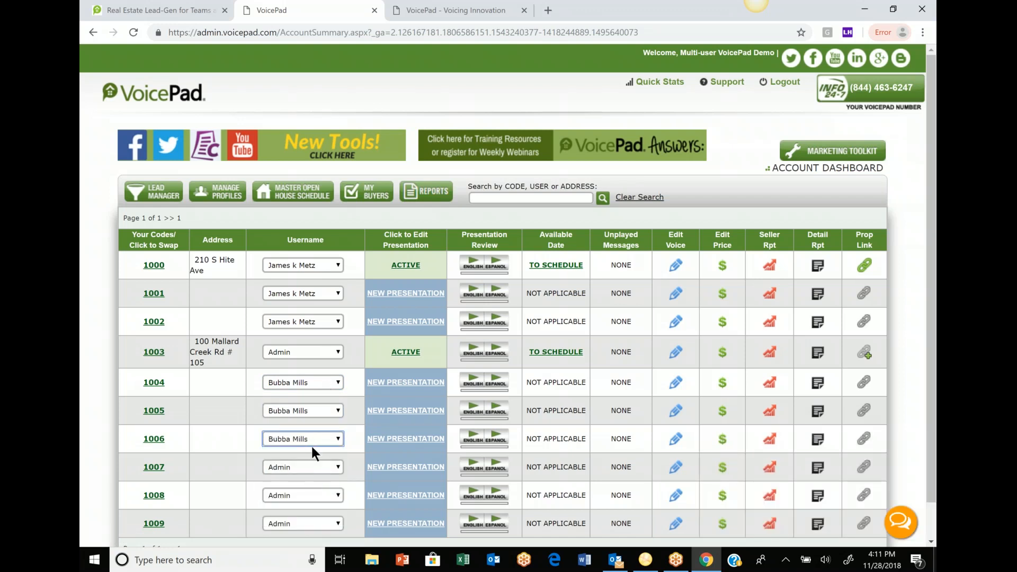
- Start a presentation for code 1004 as a Residential For Sale real estate listing voiced by the automated agent
click(423, 382)
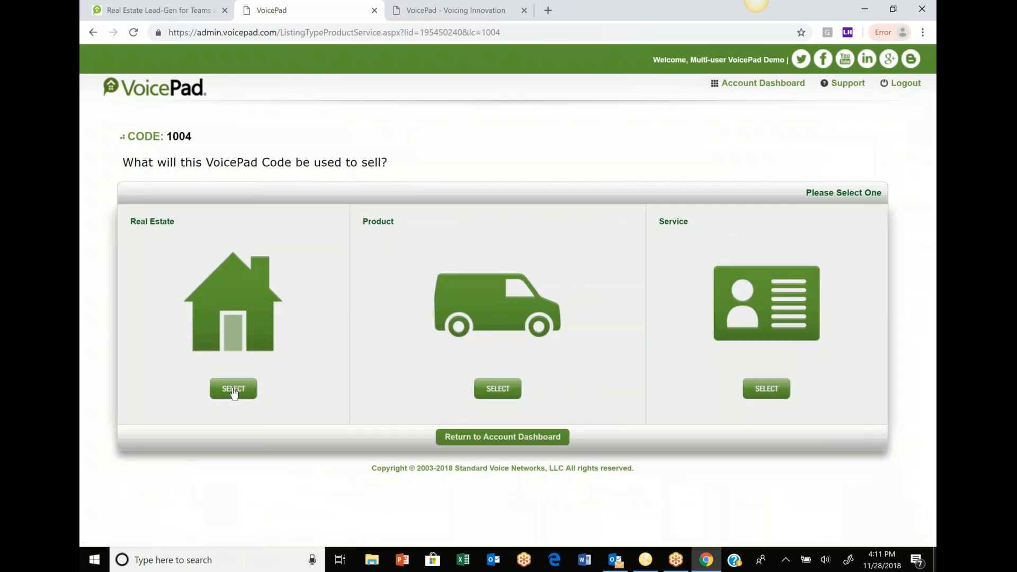
click(233, 388)
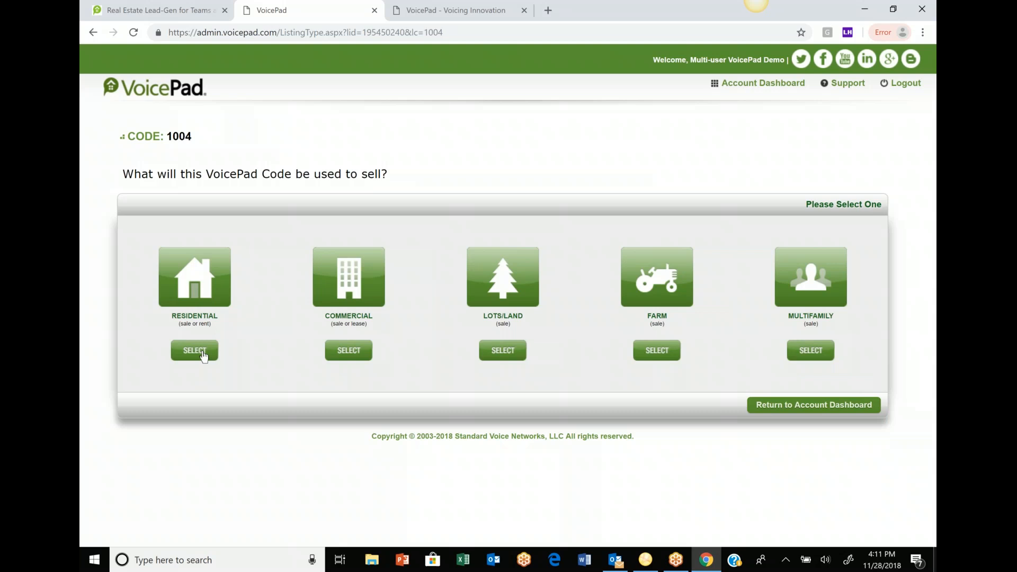
click(204, 356)
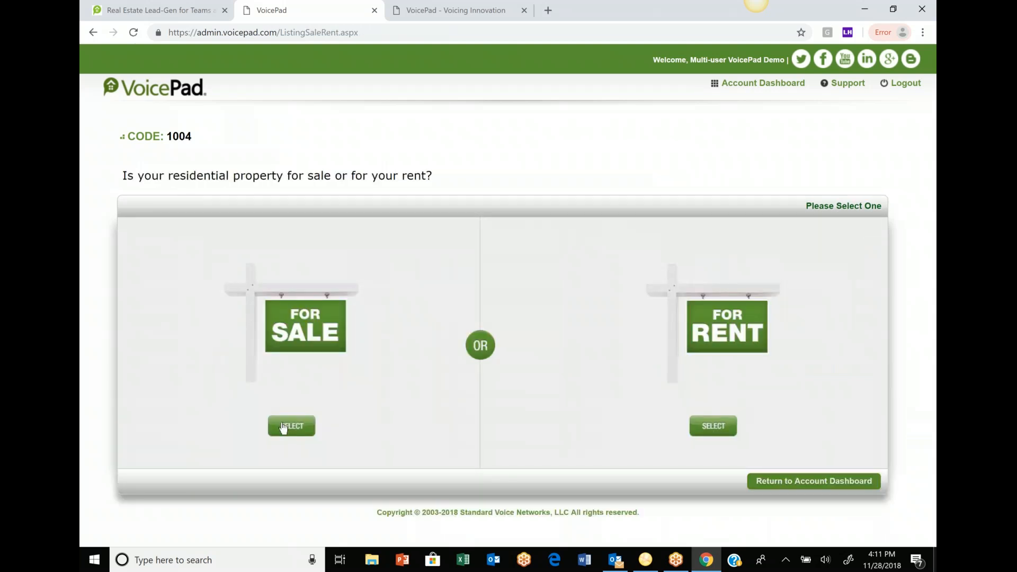
click(296, 429)
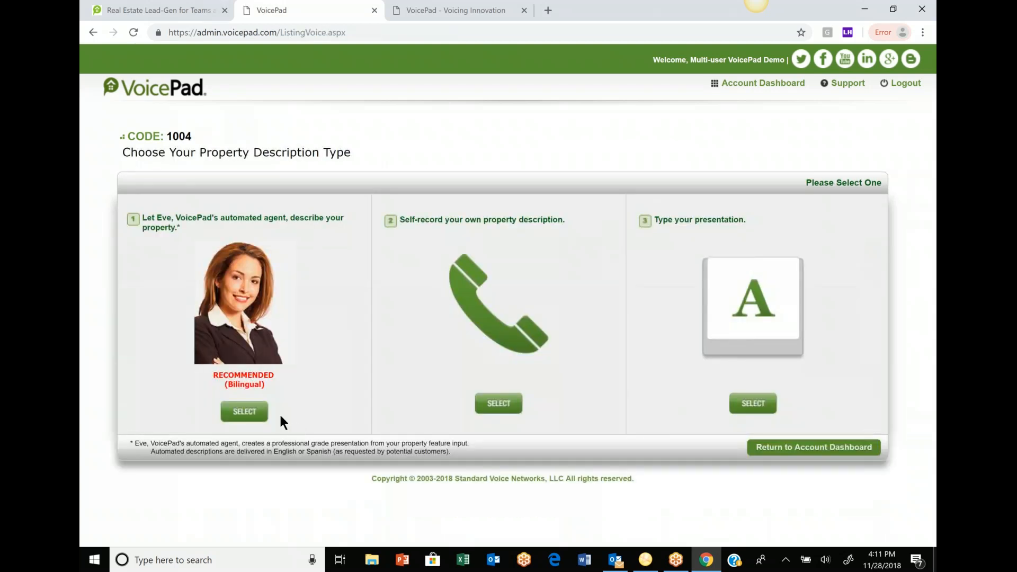
click(245, 412)
- Set the property to 4 bedrooms, 3 full bathrooms and 1 half bathroom
click(255, 163)
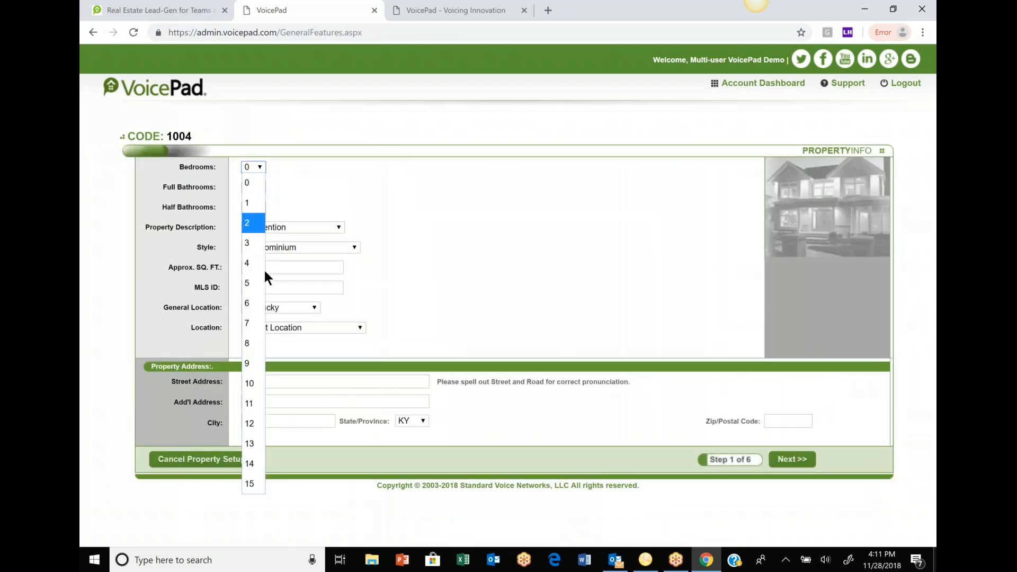
click(266, 258)
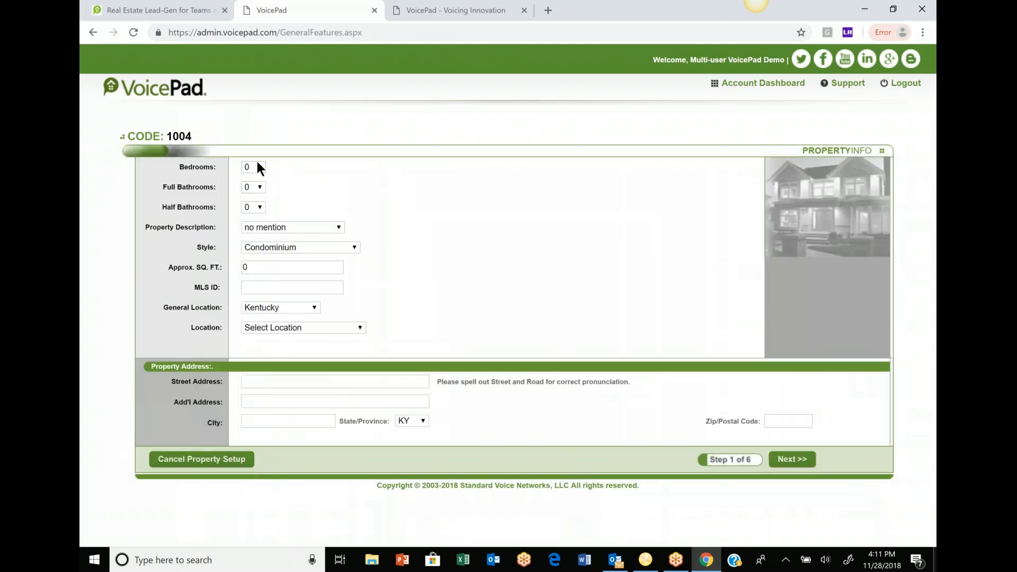
click(257, 168)
click(261, 265)
click(258, 188)
click(258, 265)
click(256, 208)
click(256, 246)
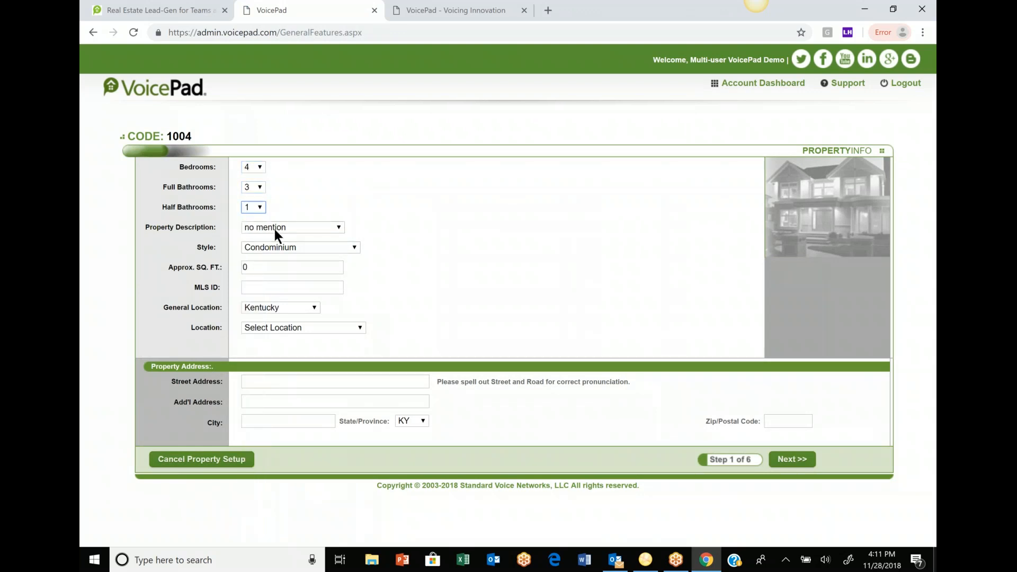
- Set the property description to extraordinary and the style to Custom Home
click(316, 229)
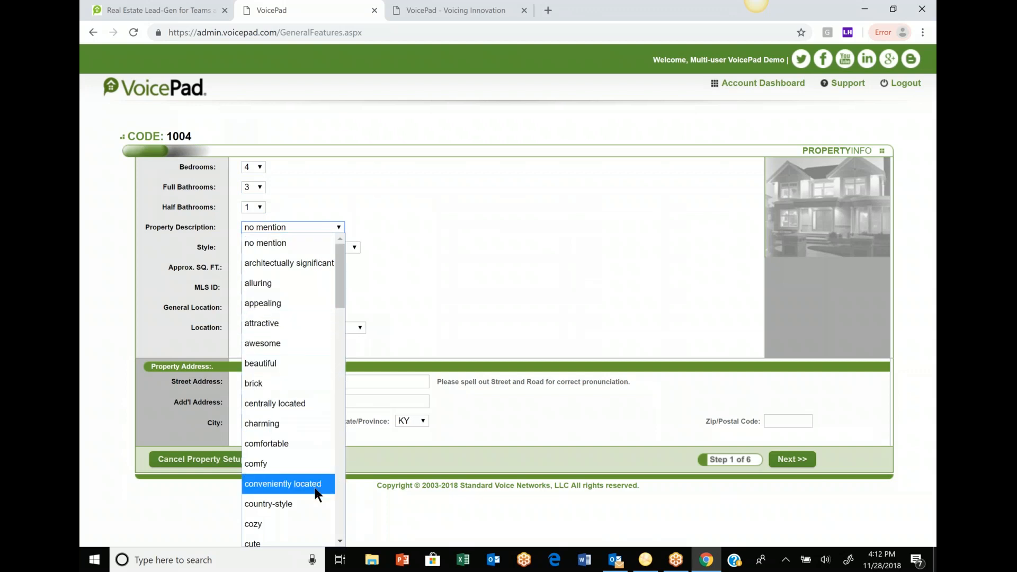
drag(340, 276, 340, 310)
click(300, 432)
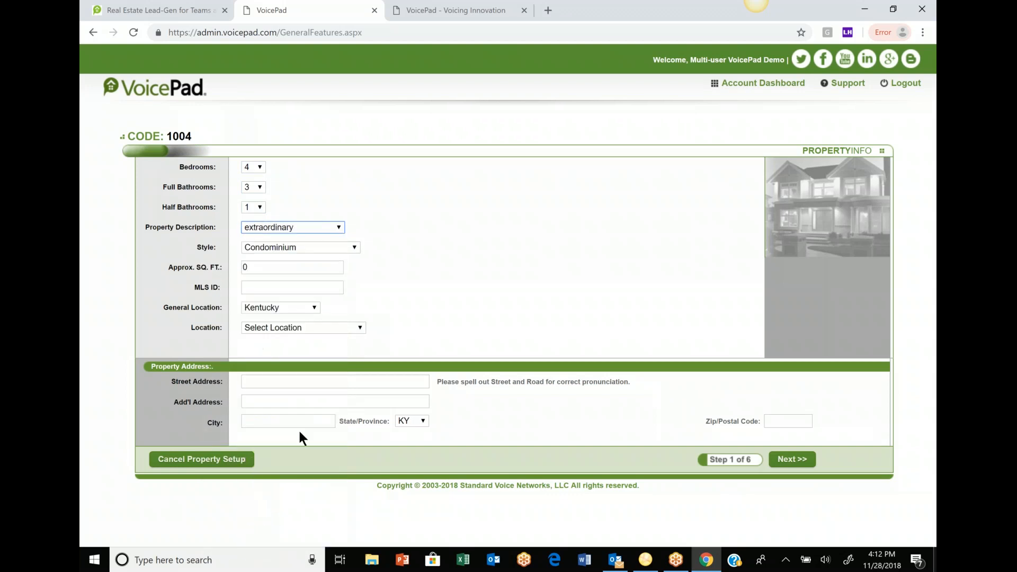
click(352, 244)
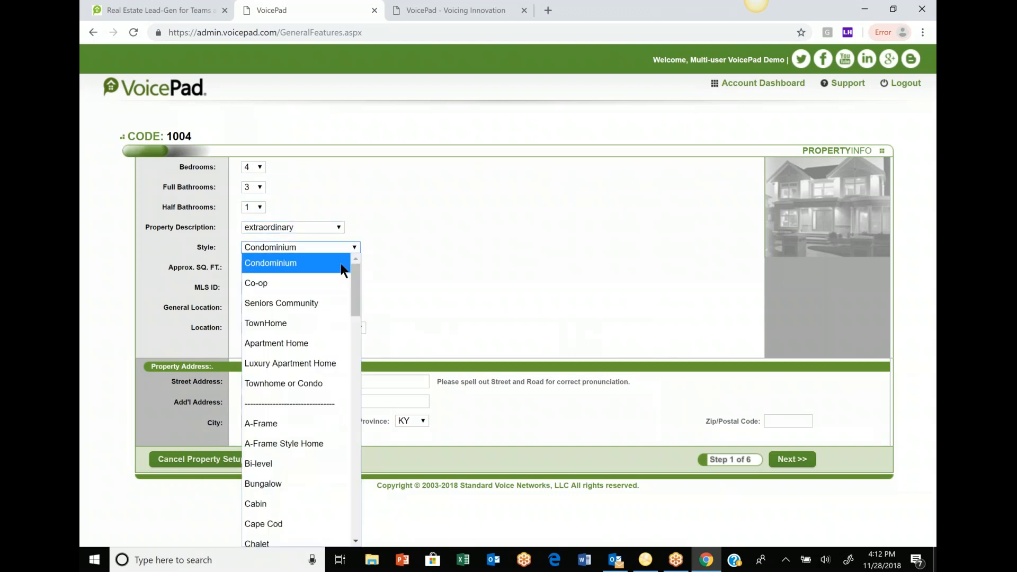
drag(354, 298, 352, 345)
click(296, 461)
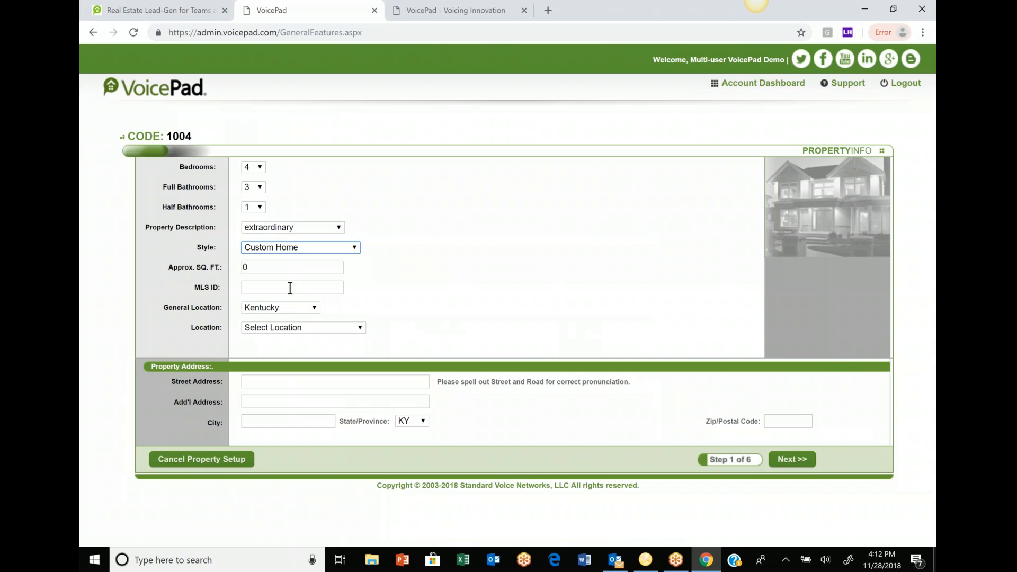
- Fill the property's street address, city and zip from the saved address and continue to interior features
click(276, 382)
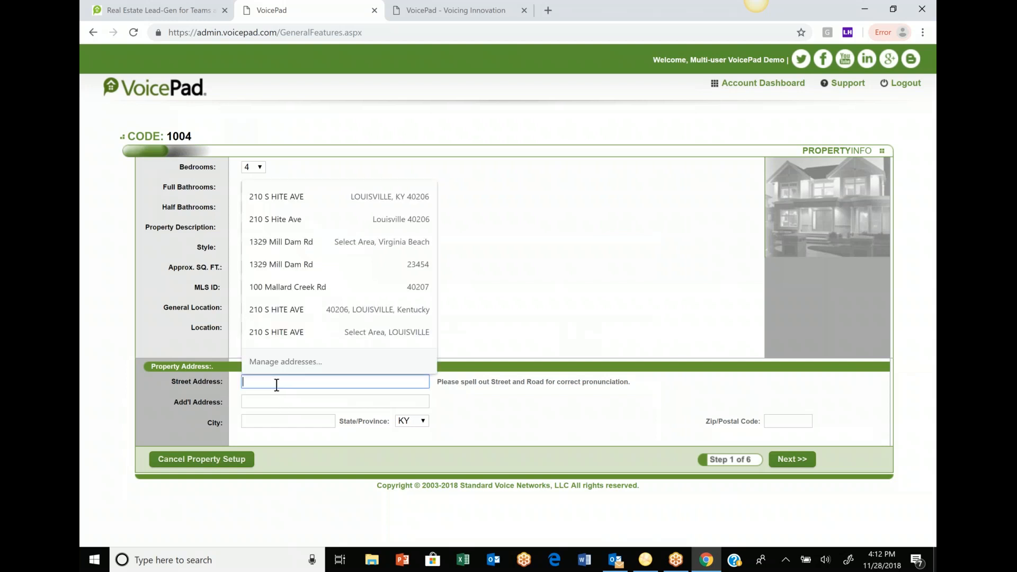
click(290, 286)
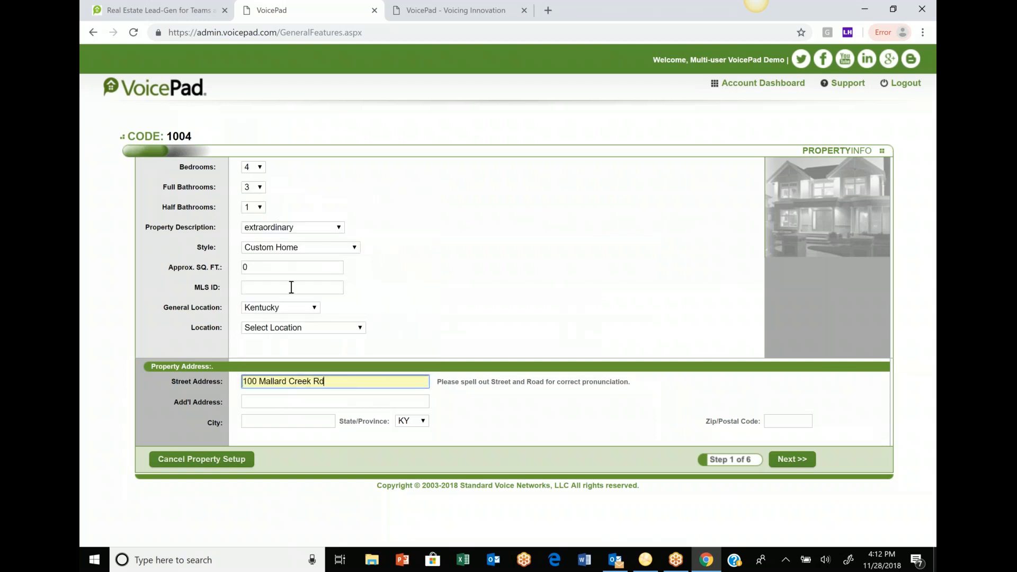
click(277, 421)
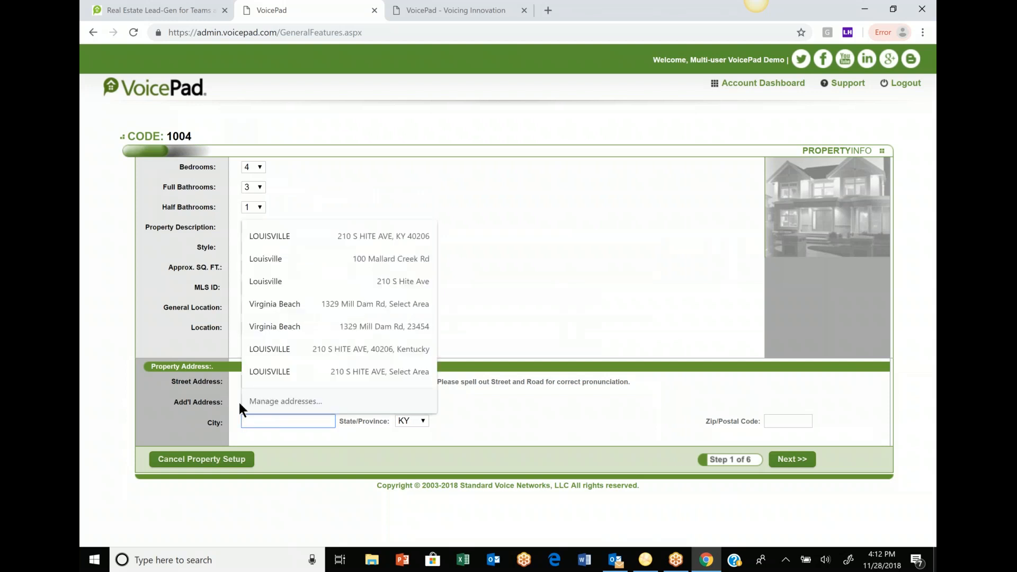
click(271, 259)
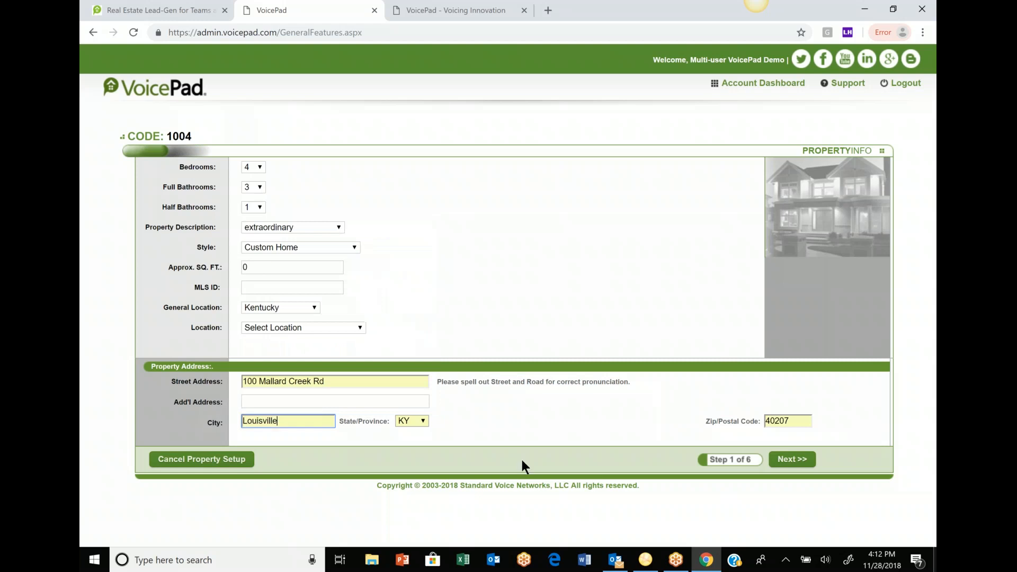
click(788, 461)
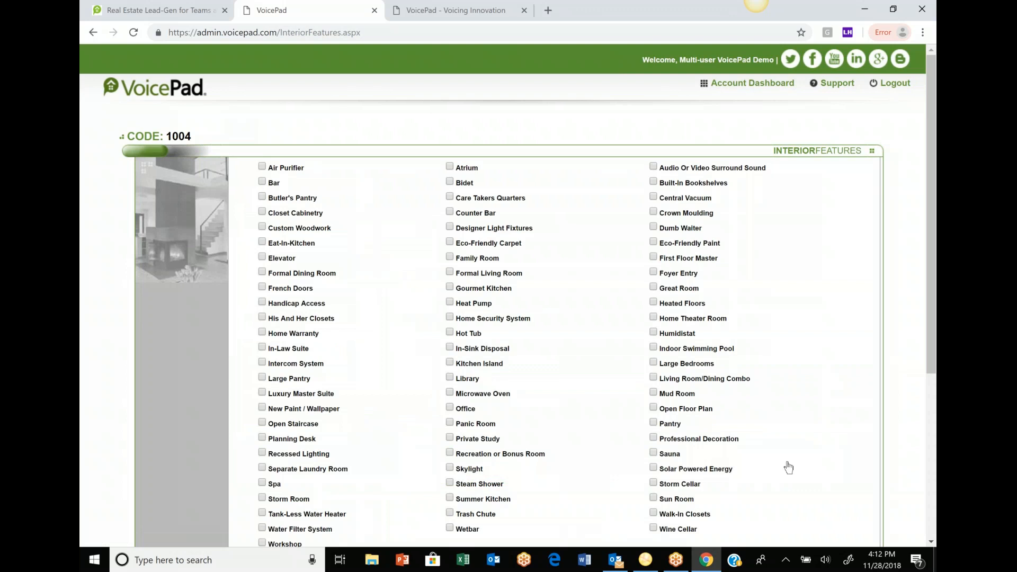
- Set the basement to finished walkout basement and continue to Exterior Features
scroll(787, 467, down, 1)
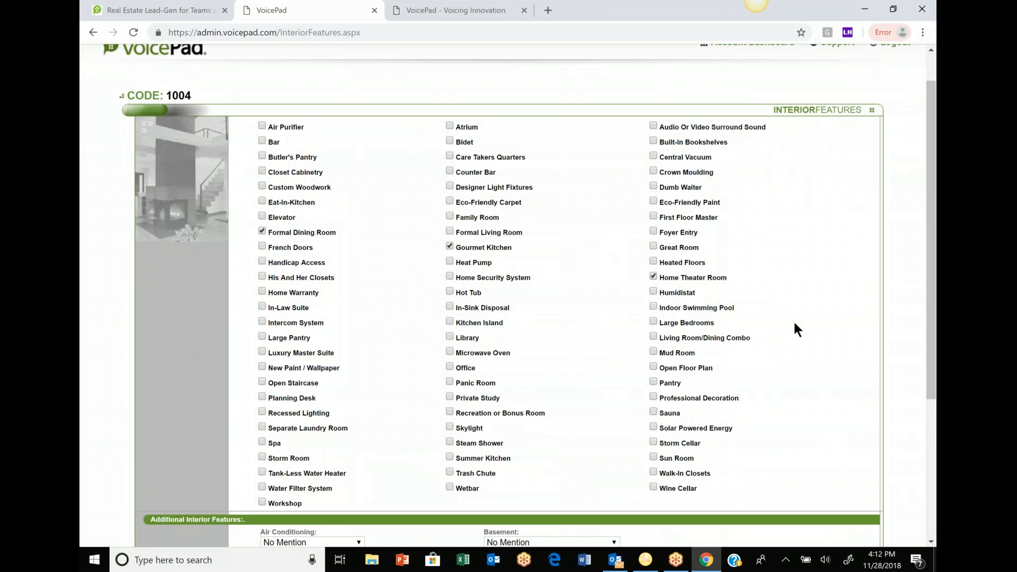
scroll(865, 432, down, 4)
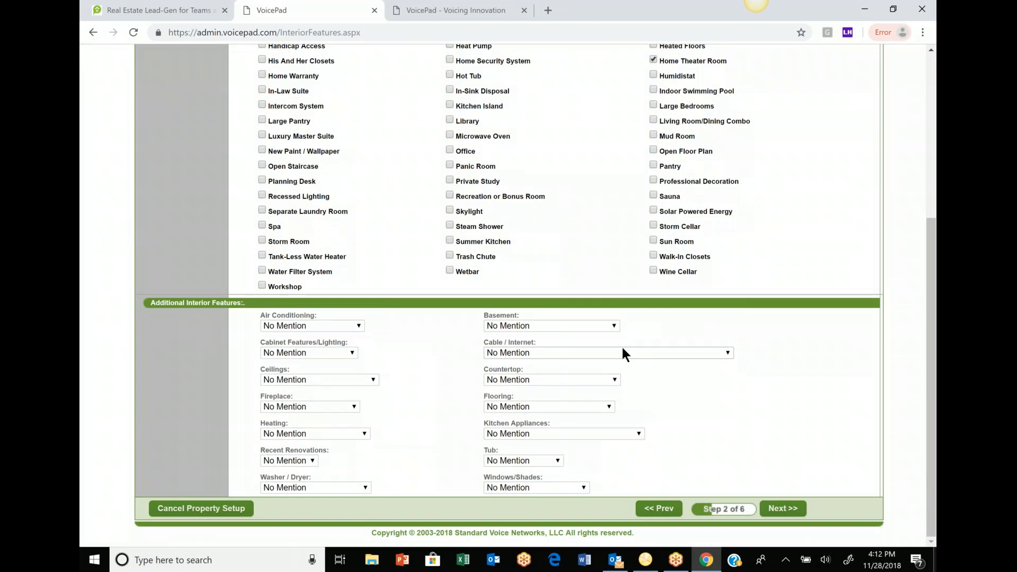
click(611, 326)
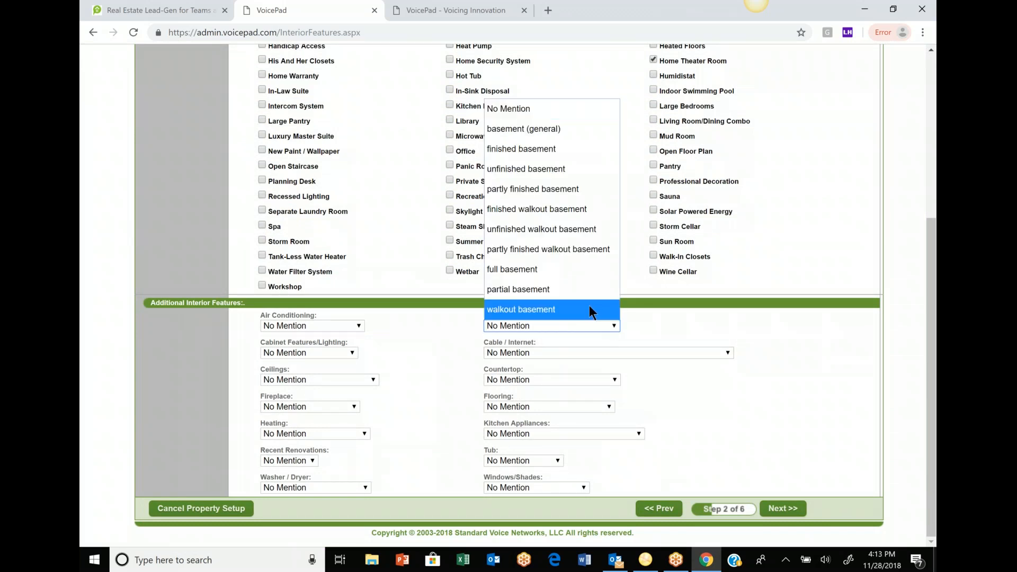
click(574, 210)
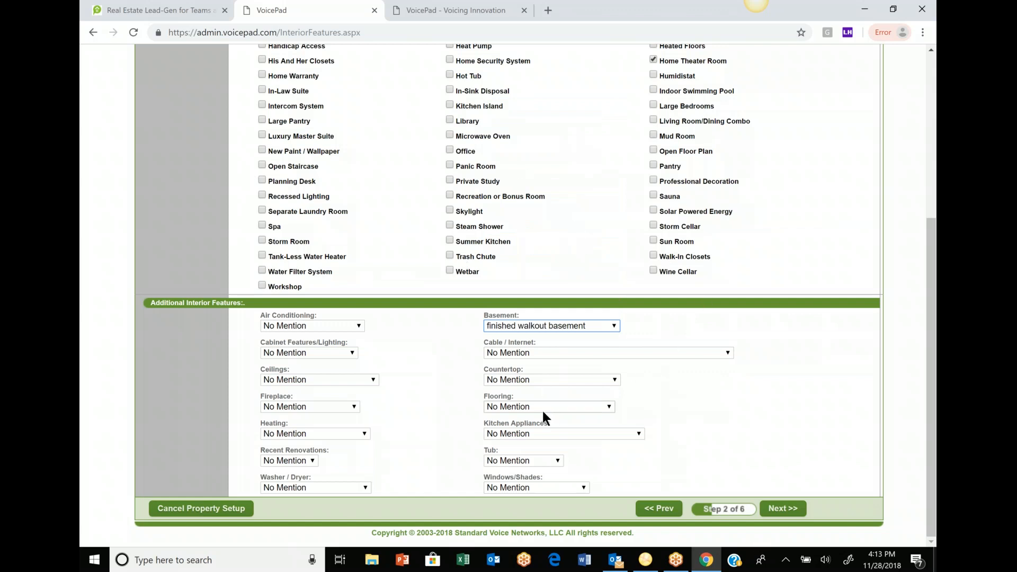
click(793, 509)
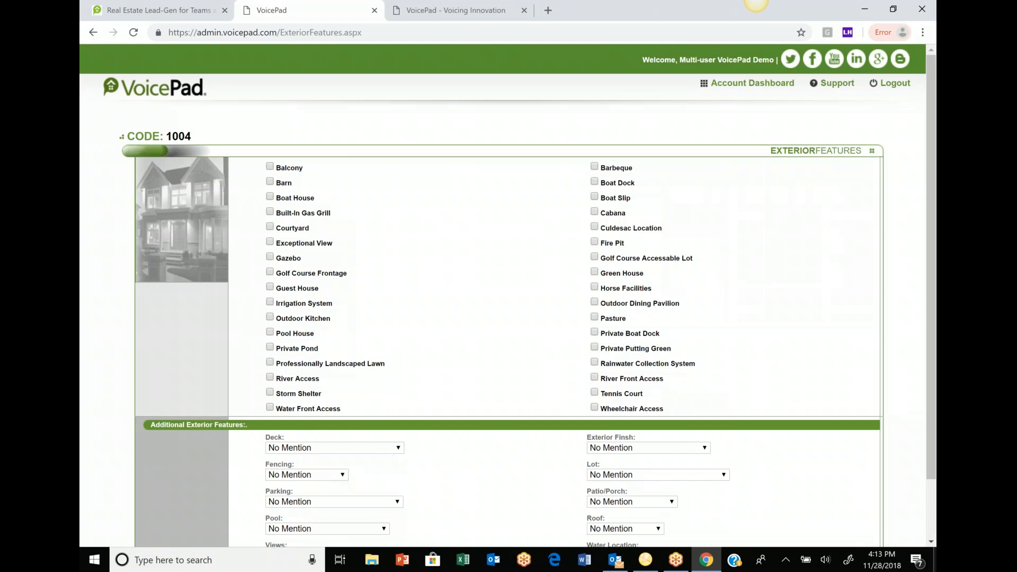
- Add Outdoor Kitchen and a wrap-around deck to the property features
click(269, 316)
click(348, 445)
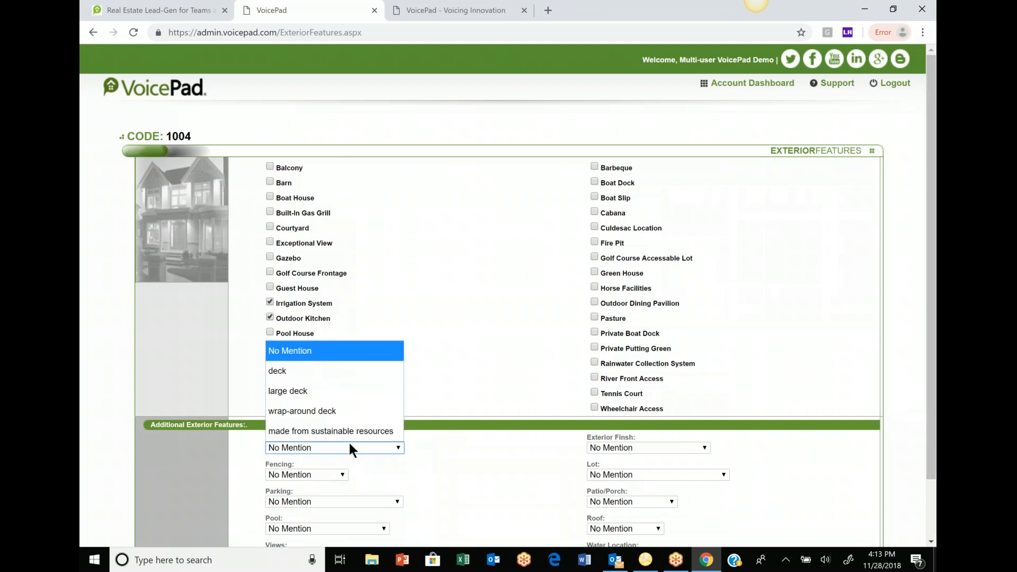
click(346, 412)
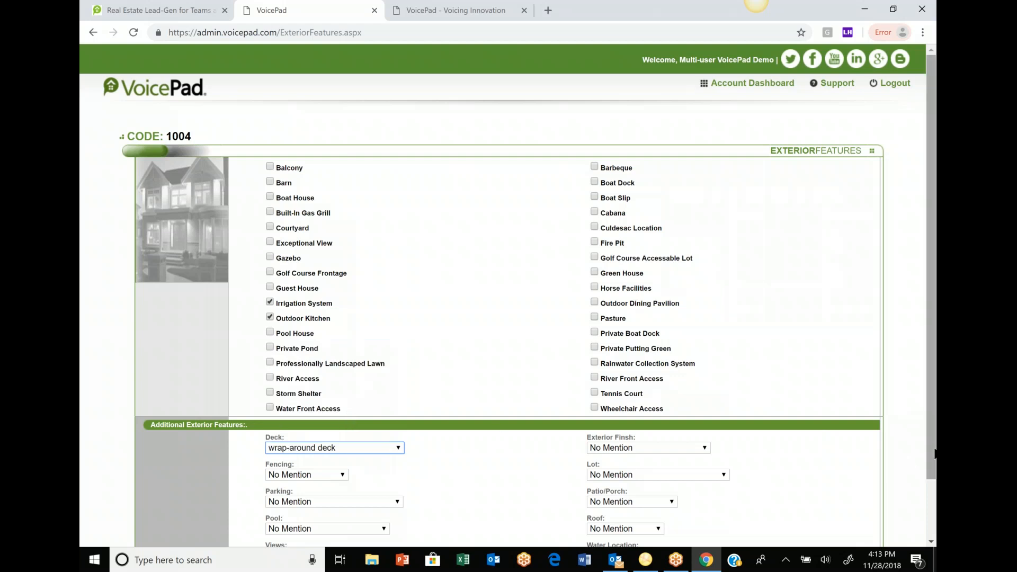
scroll(929, 427, down, 1)
- Record Gated Security under community amenities and advance to the Pricing step
click(793, 508)
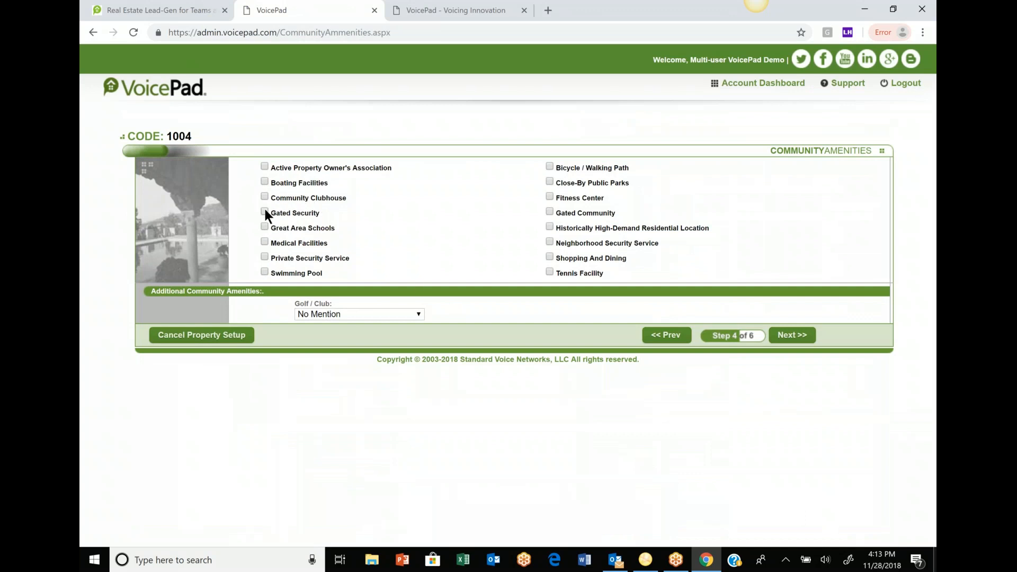
click(799, 339)
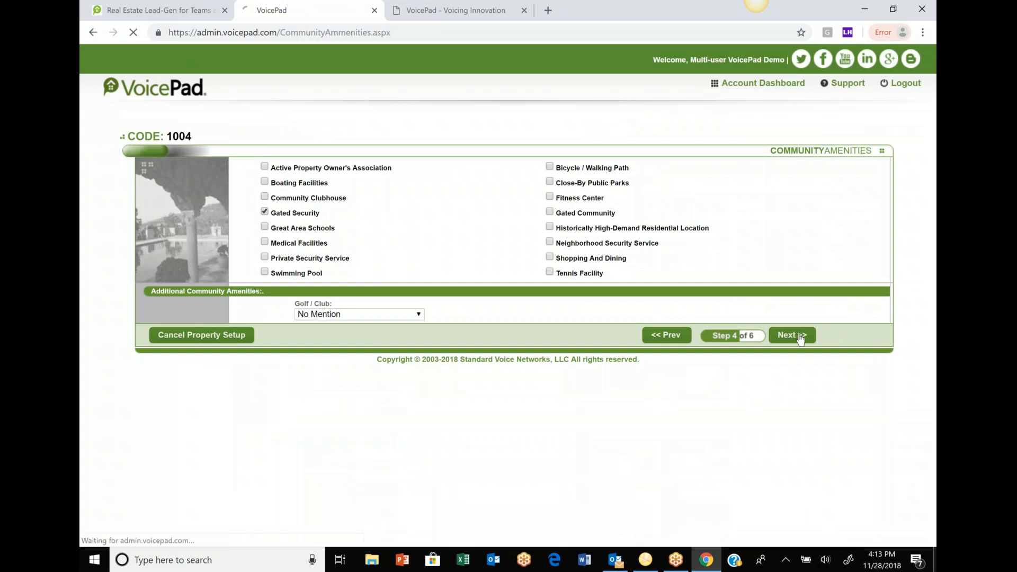
click(302, 186)
- Replace the 0.00 list price with 876543, set Include price to NO, and open Additional Info
key(BackSpace)
key(BackSpace)
key(BackSpace)
key(BackSpace)
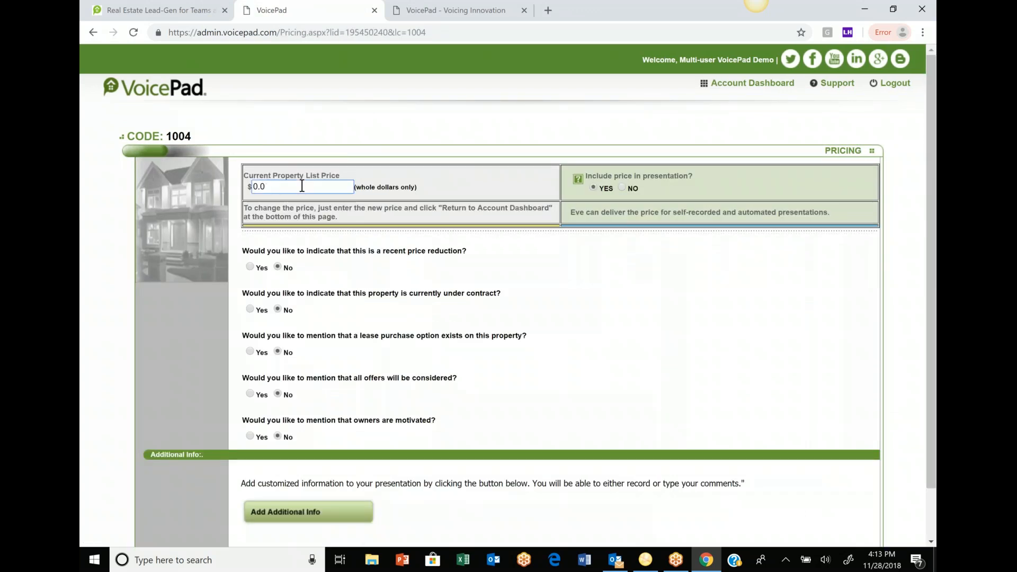
text(876543)
click(623, 188)
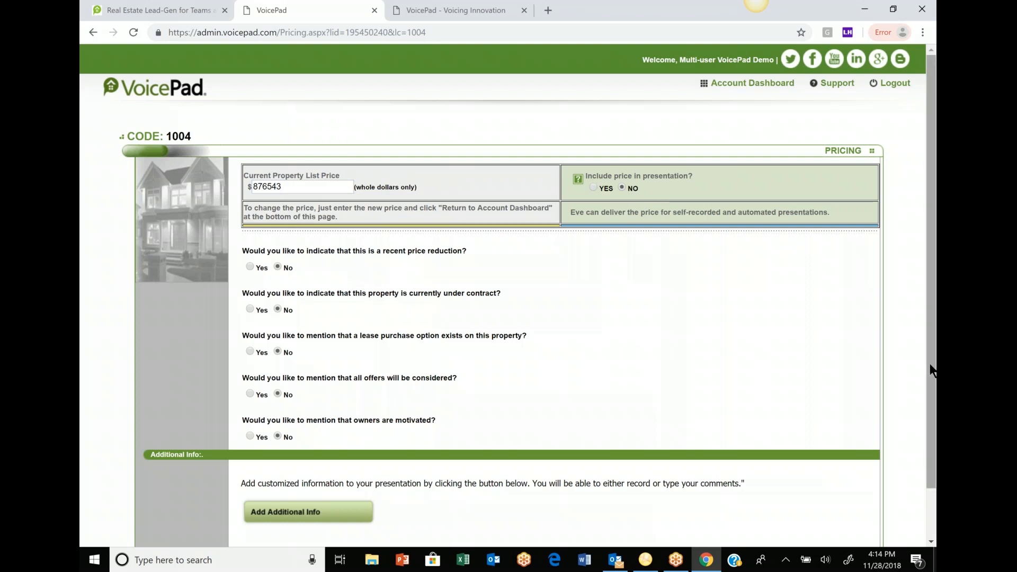
scroll(507, 295, down, 1)
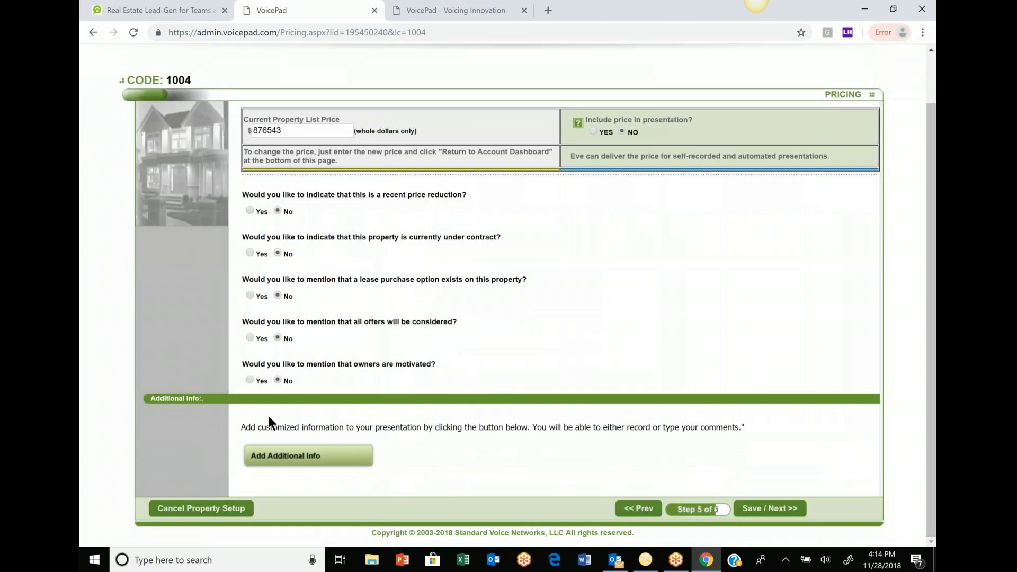
click(285, 458)
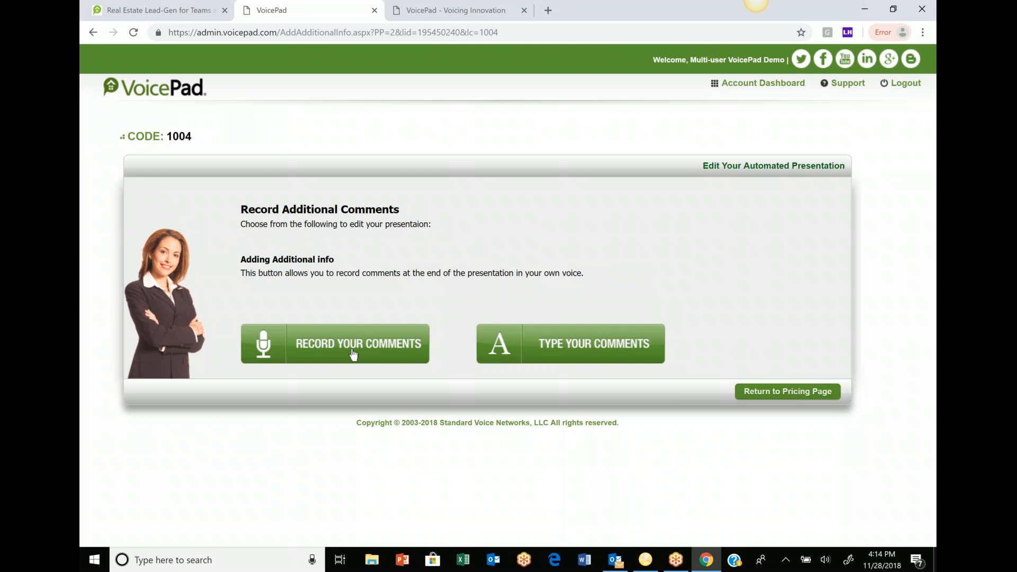
- Return to the pricing page and save it to reach Property Photos (step 6 of 6)
click(760, 396)
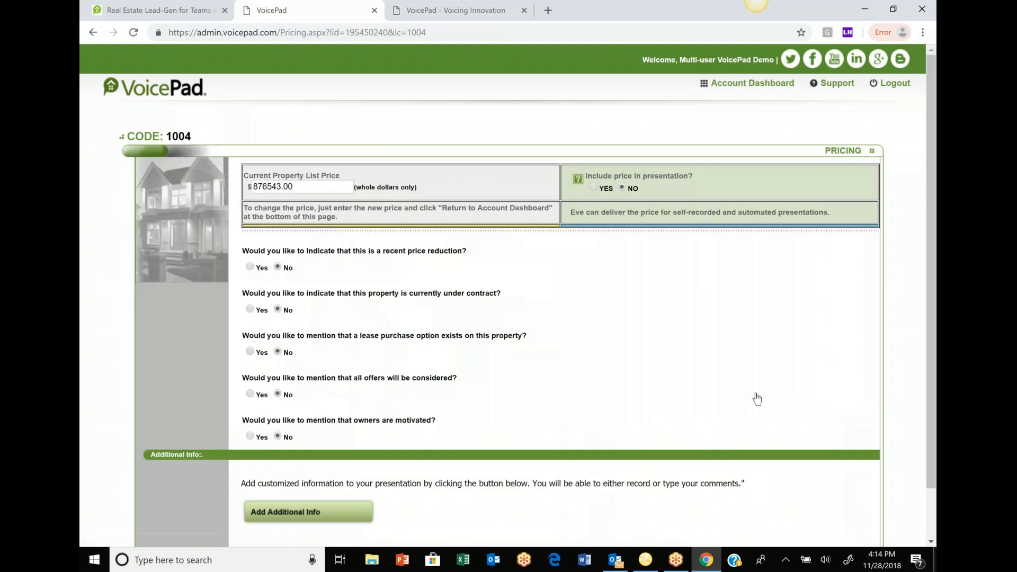
scroll(757, 398, down, 1)
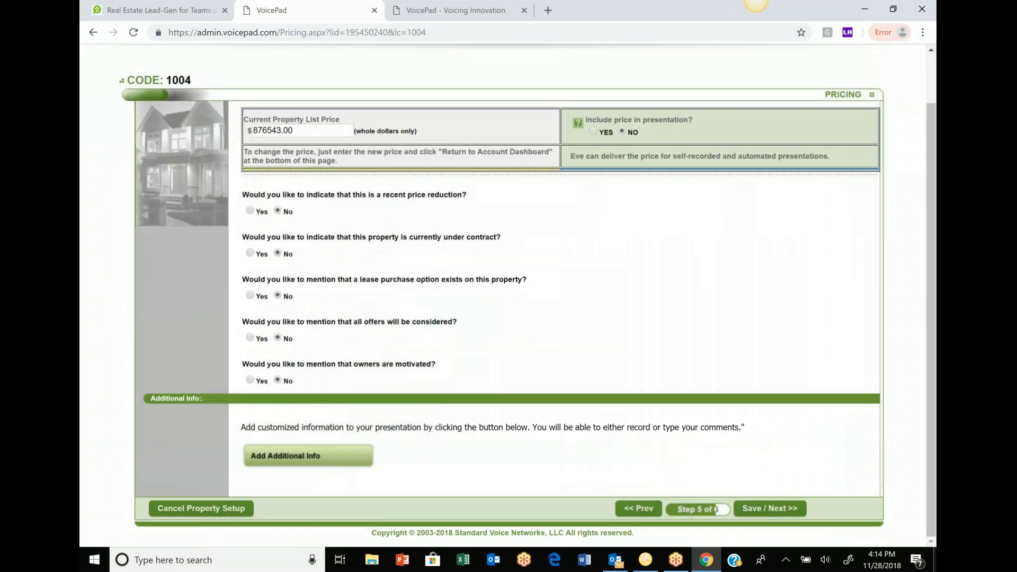
click(756, 510)
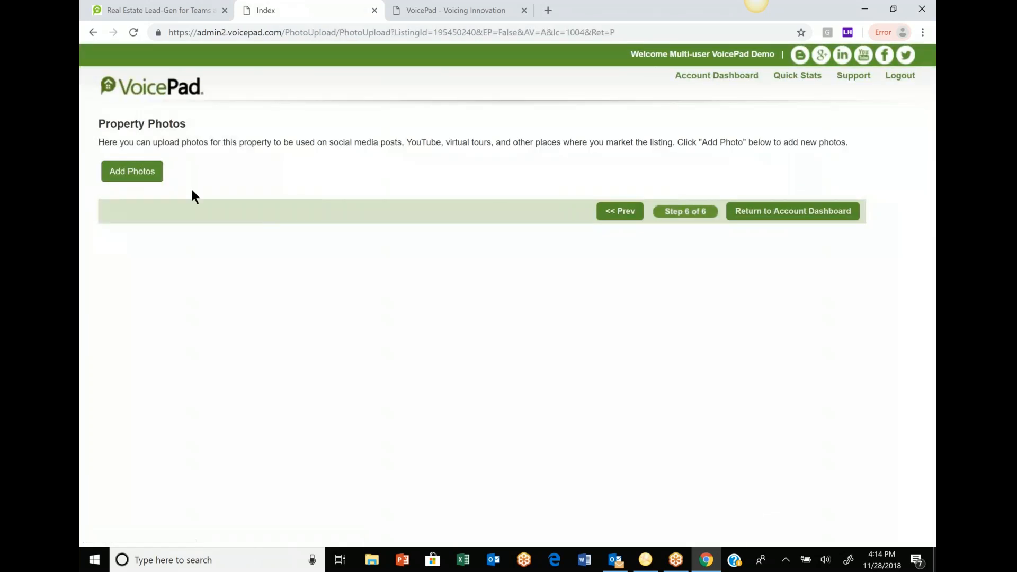
- View the photo Attach From options, return to the dashboard, and open listing 1004's property links
click(136, 178)
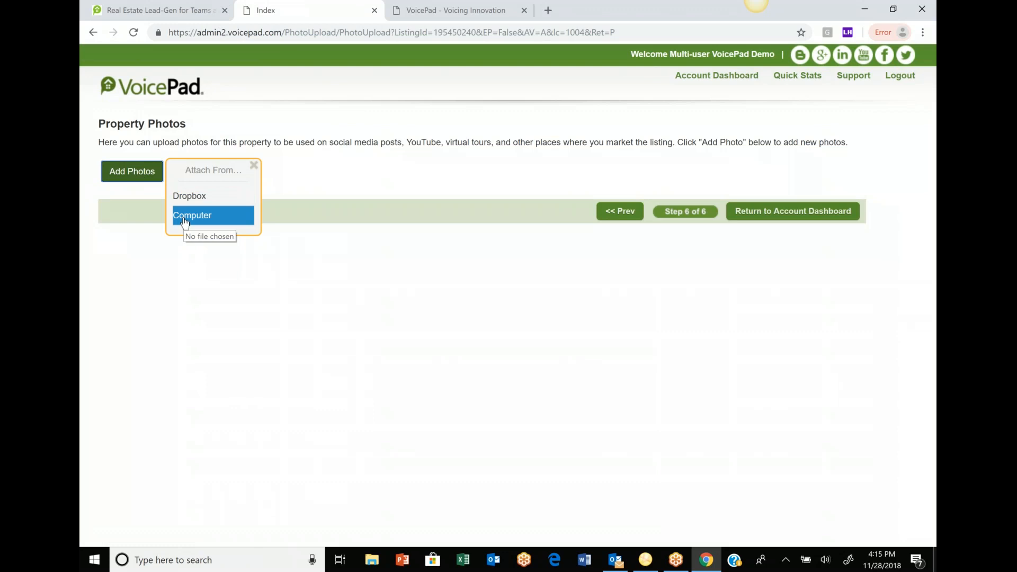
click(814, 220)
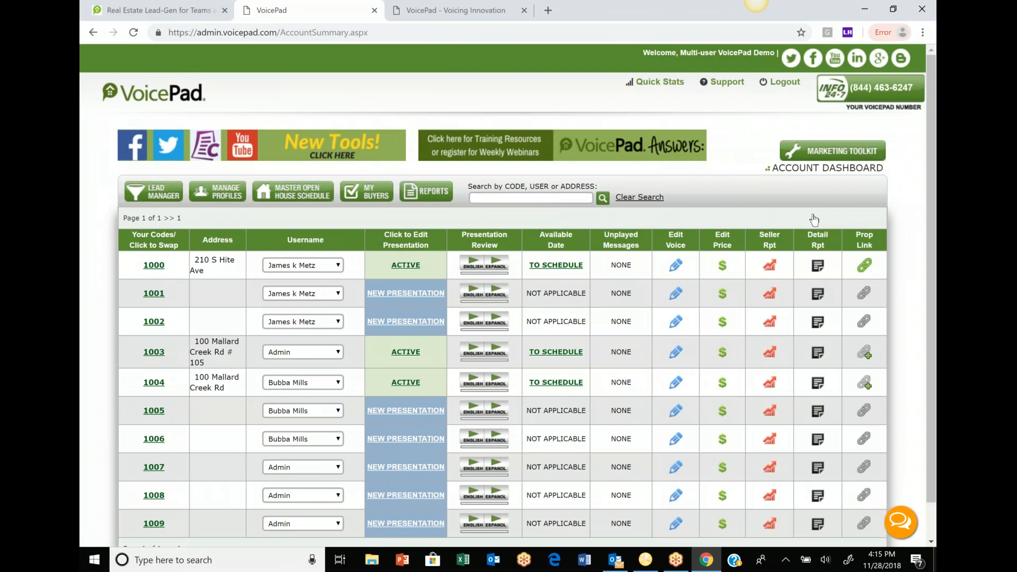
click(865, 383)
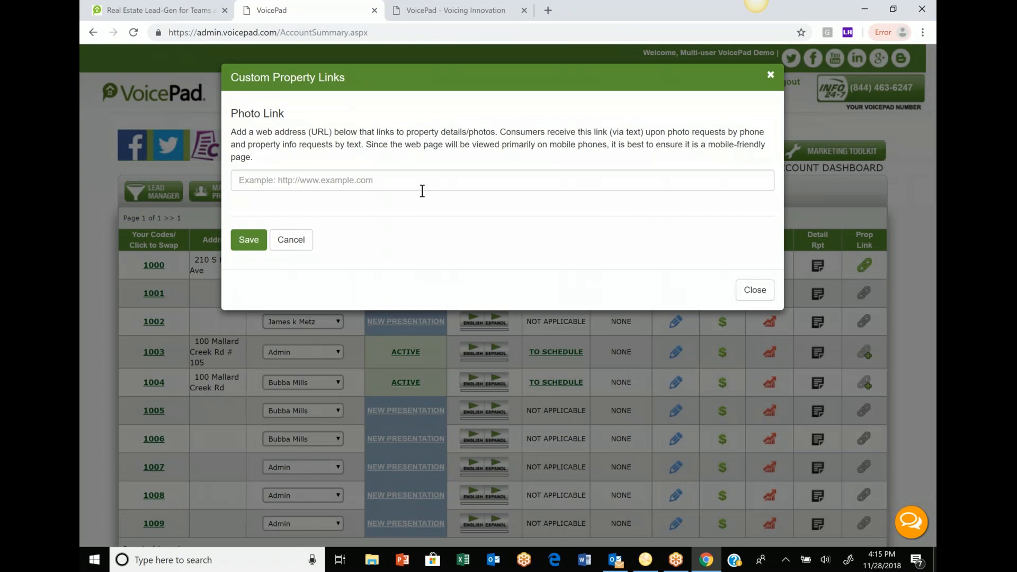
- Close the property link dialog, stop listing 1004's presentation playback, and switch to Outlook
click(770, 77)
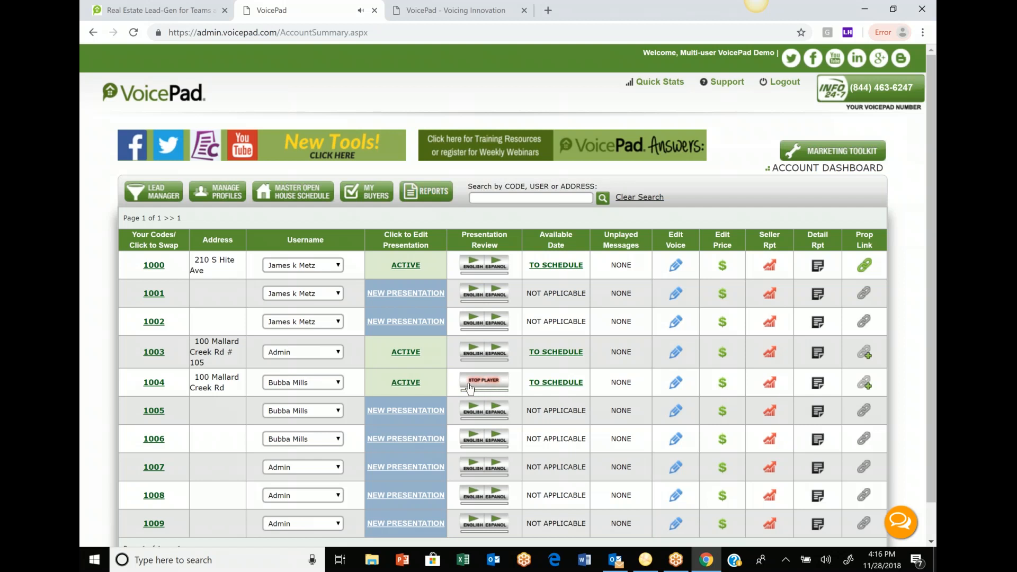
click(469, 385)
mouse_move(617, 566)
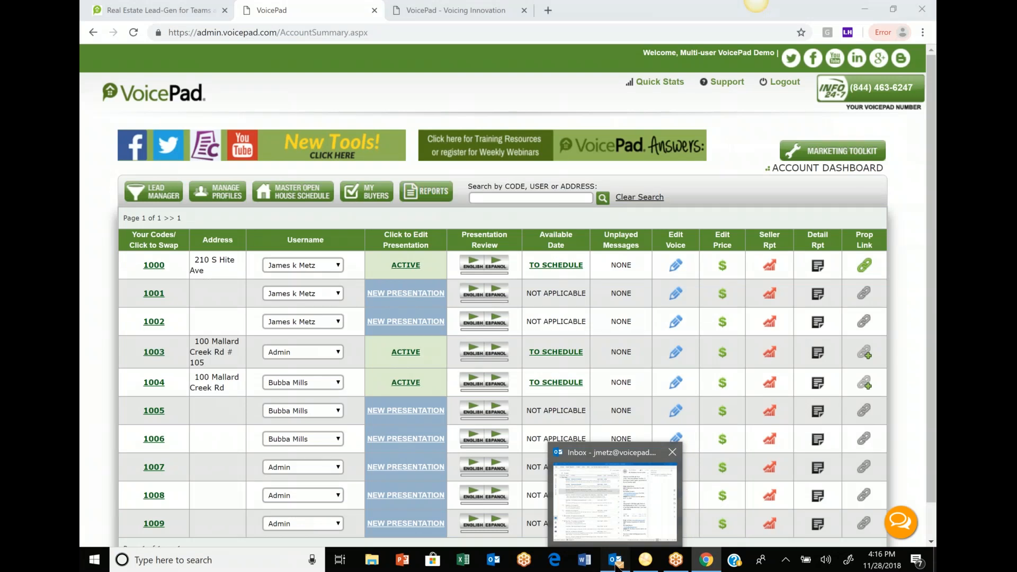
click(616, 566)
- Open the 'Welcome to VoicePad!' email and follow its admin.voicepad.com login link
click(230, 129)
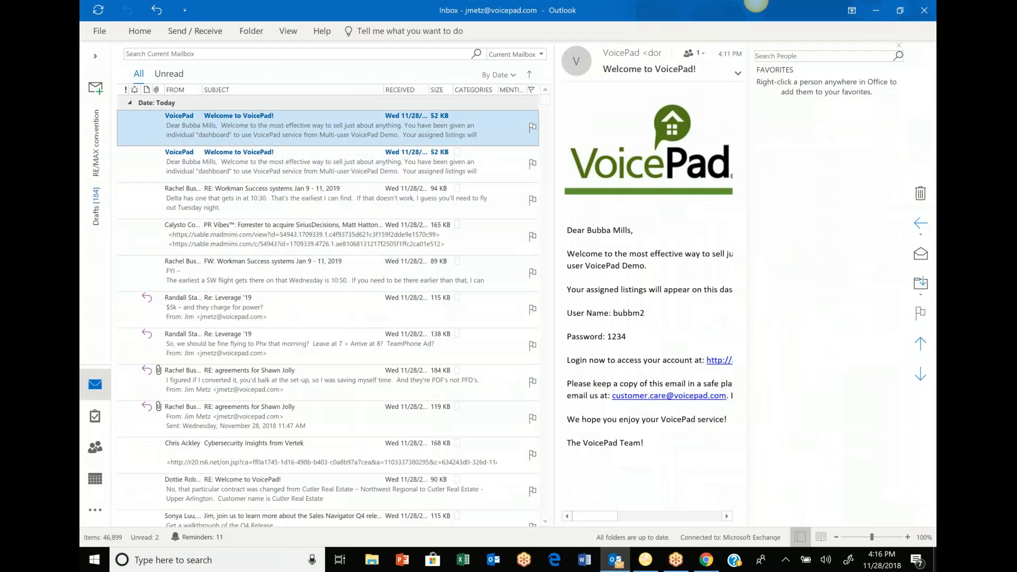
double_click(230, 129)
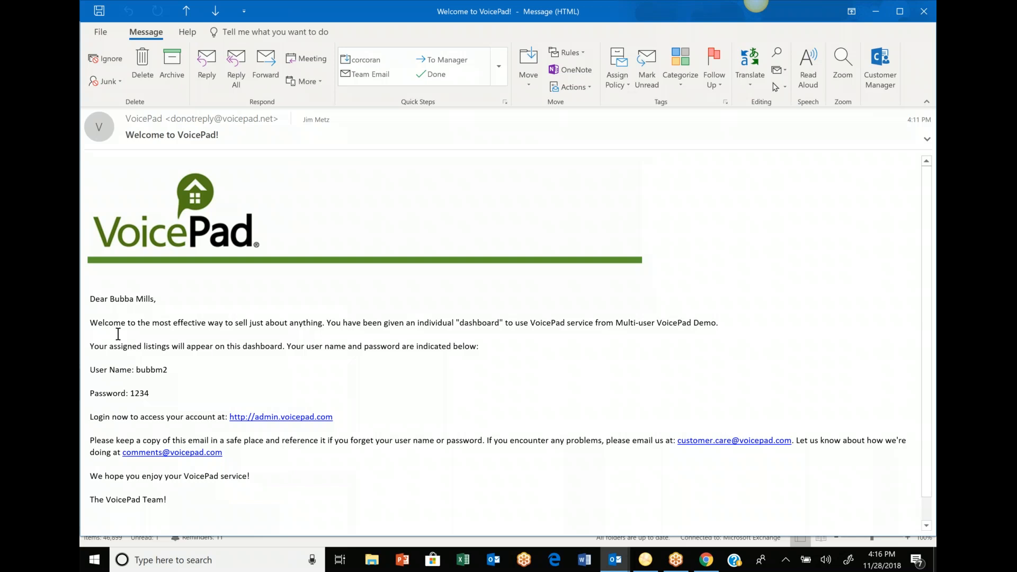
click(284, 417)
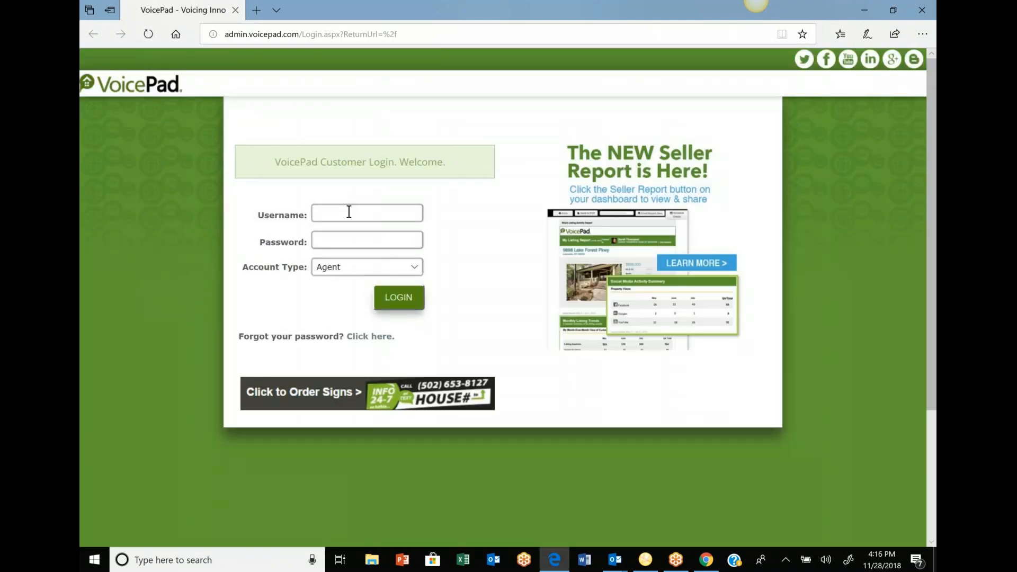
- Attempt to sign in with the agent's username and password, which gets rejected
click(349, 212)
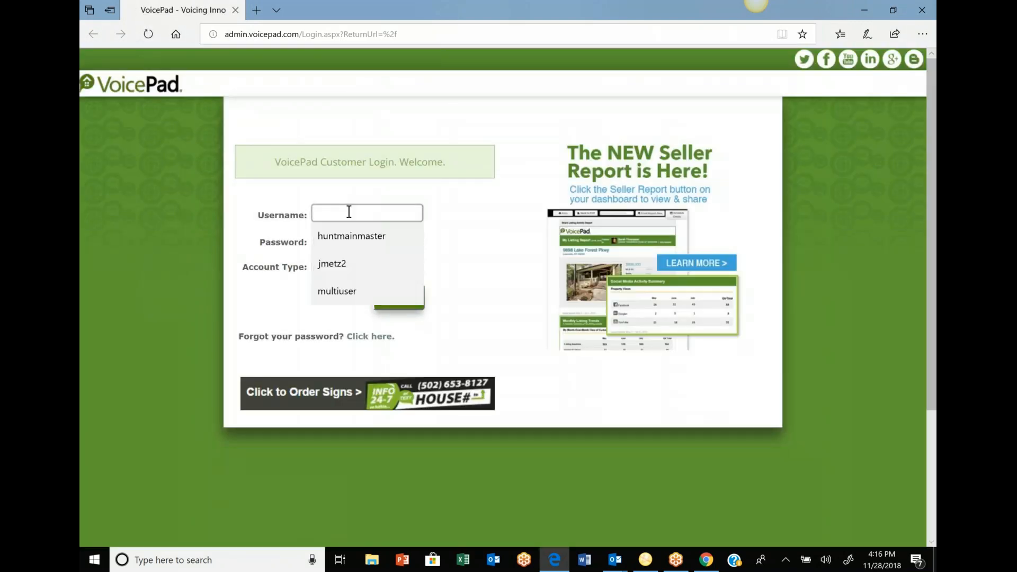
text(bubb)
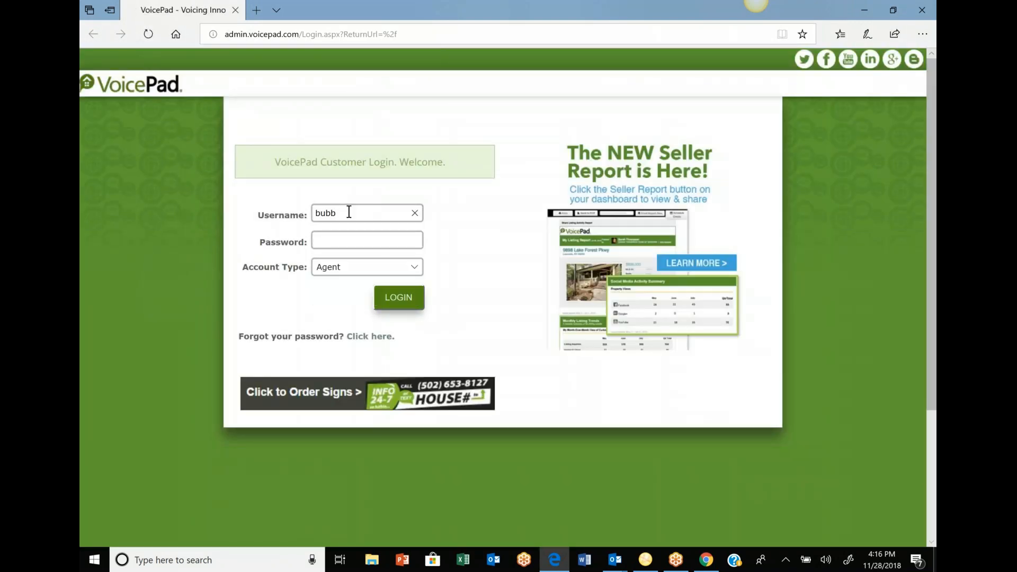
text(2)
click(343, 239)
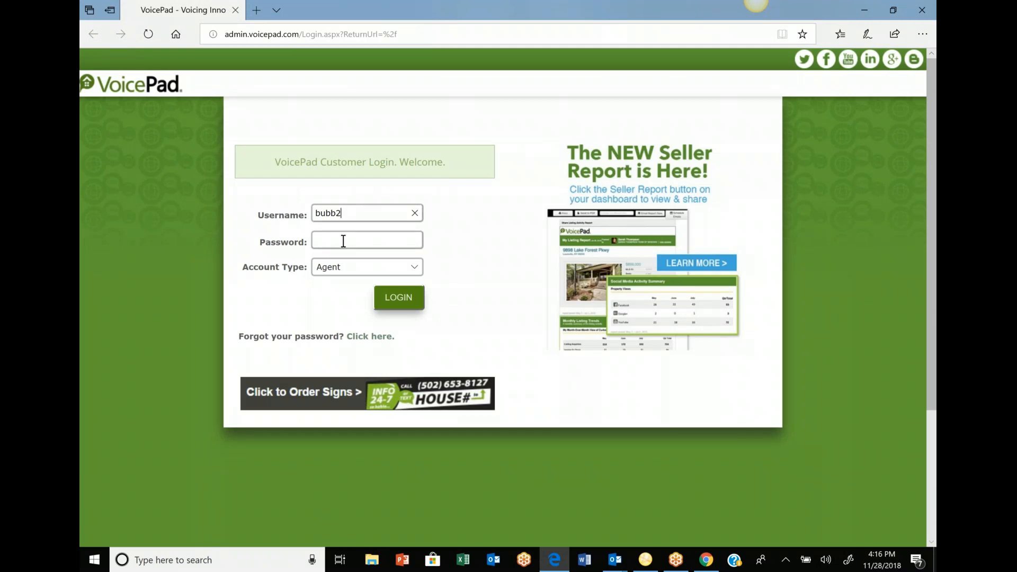
text(••••)
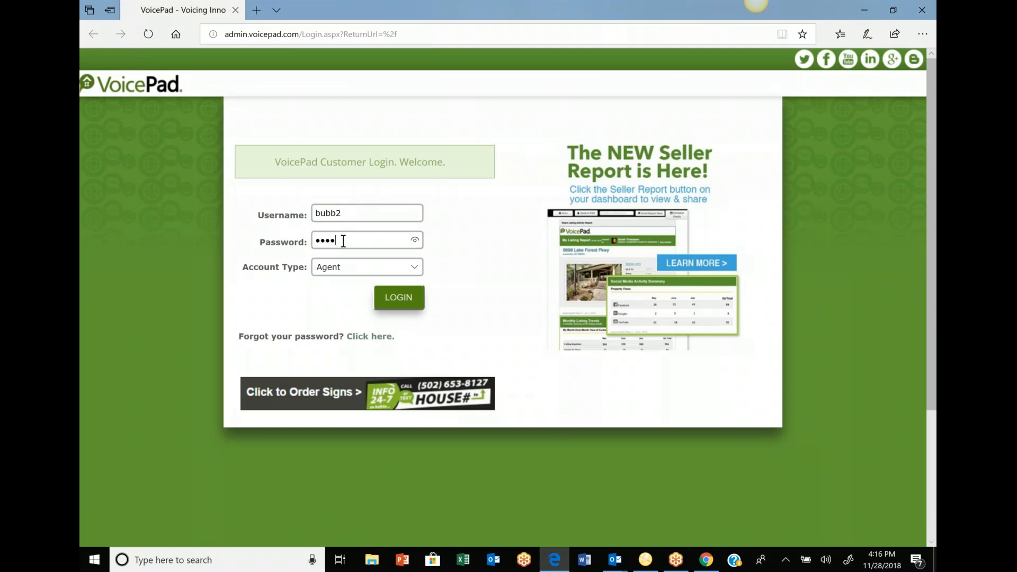
click(398, 297)
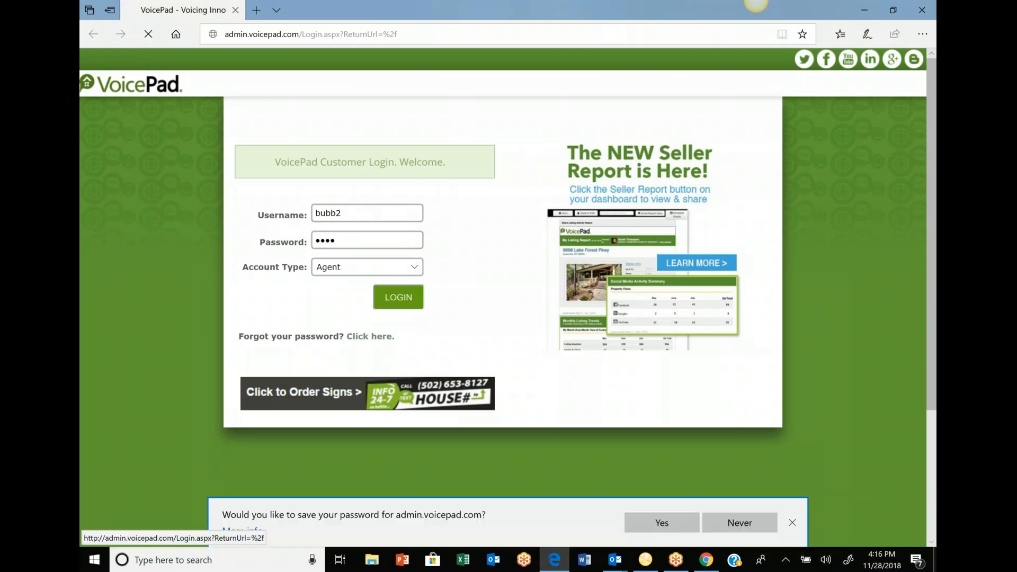
click(365, 244)
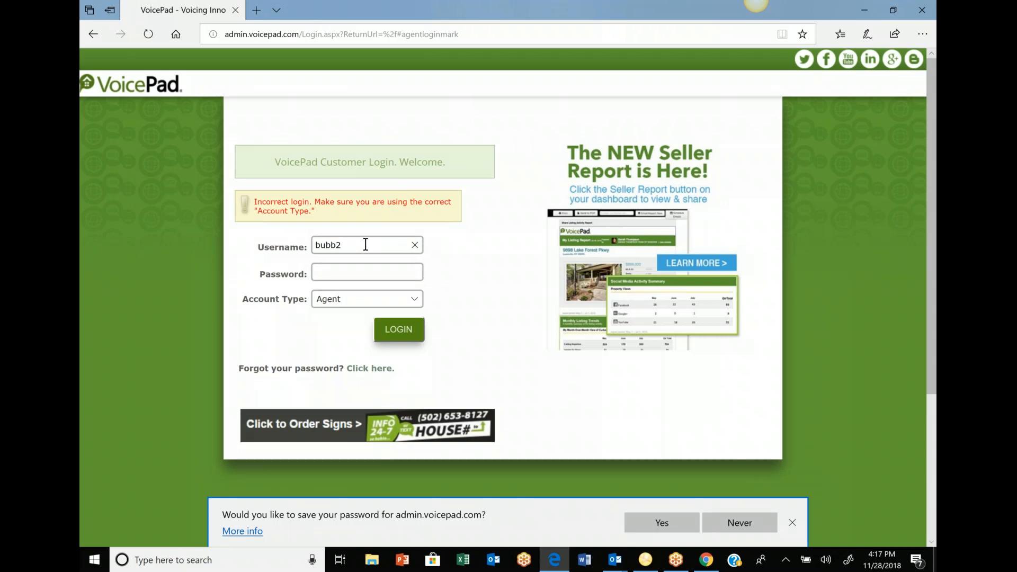
- Recheck the login details in the welcome email, then return to the Chrome dashboard
mouse_move(613, 563)
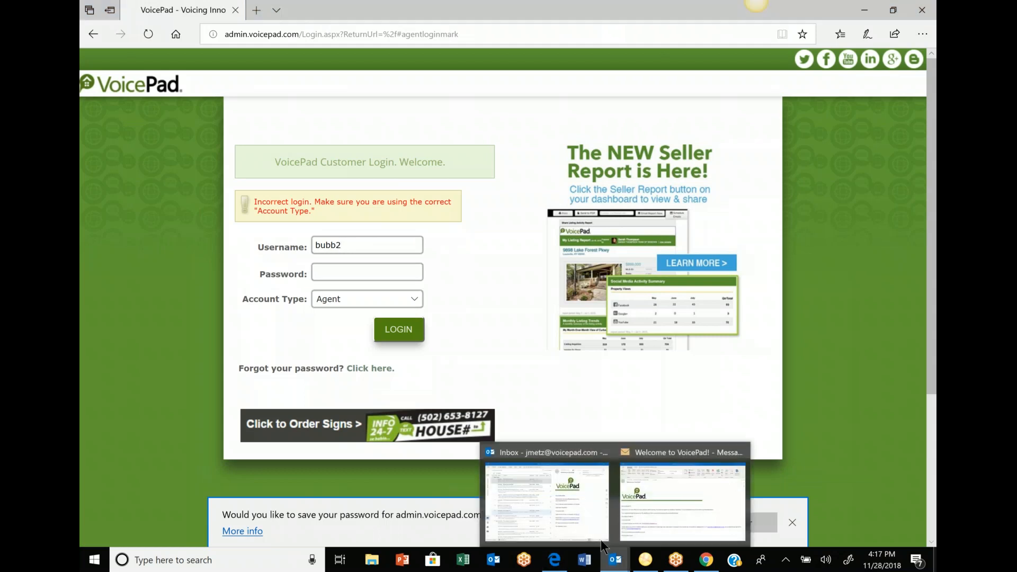
click(546, 495)
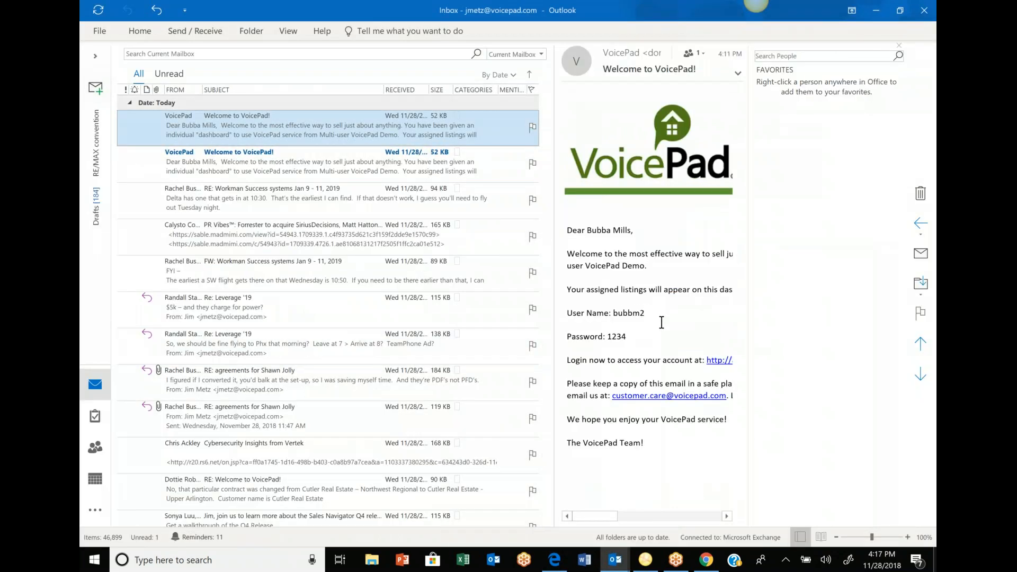
click(704, 563)
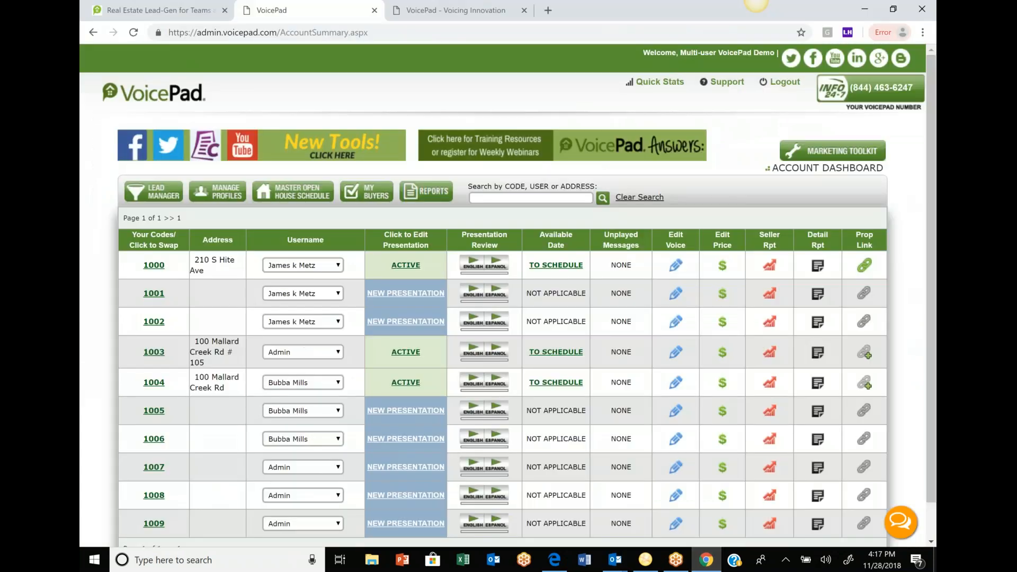
- Log out of the admin account and log in with the new agent's username and password
click(785, 82)
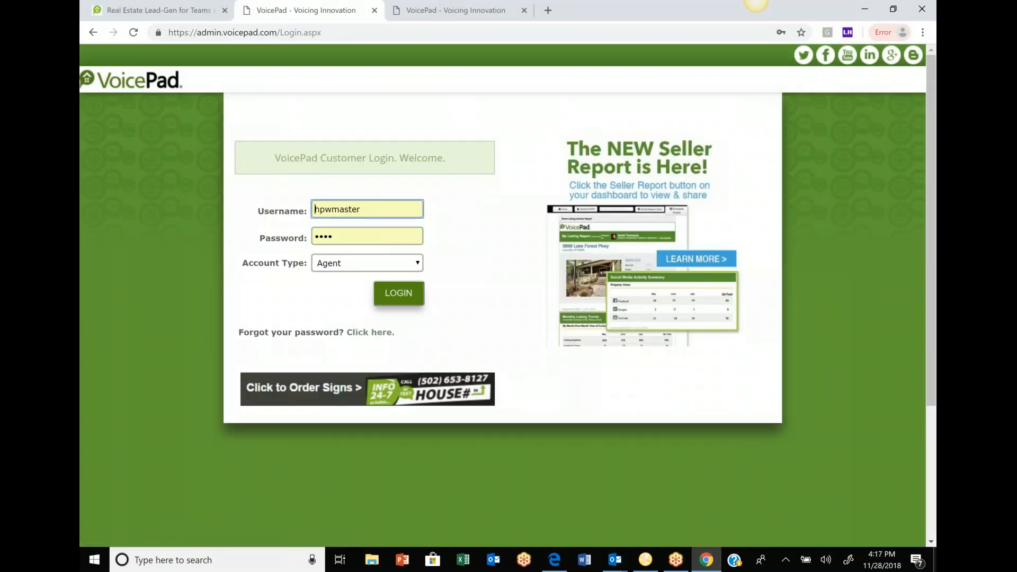
click(301, 211)
text(bu)
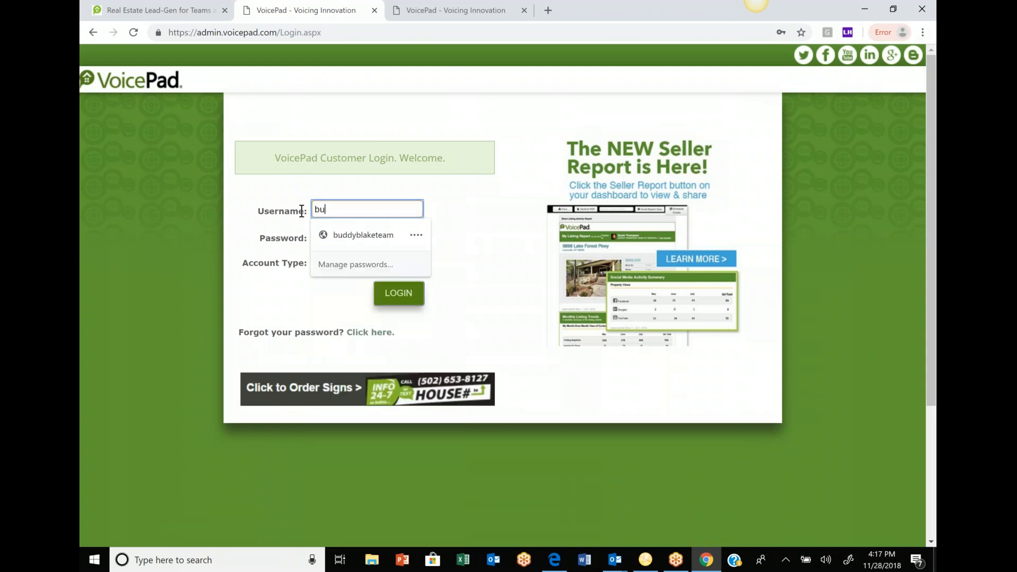
text(bbm2)
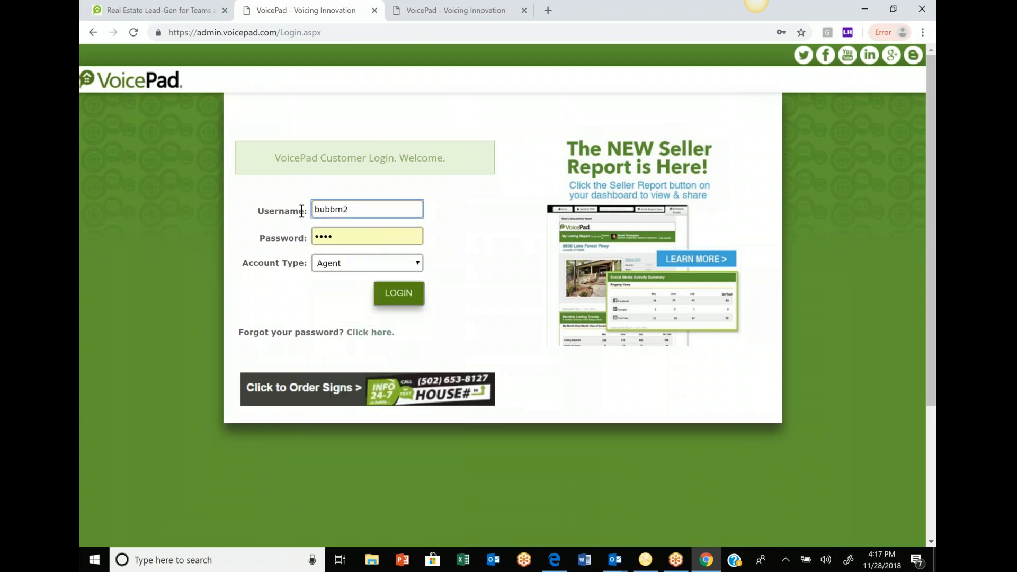
click(344, 234)
key(BackSpace)
key(BackSpace)
key(BackSpace)
key(BackSpace)
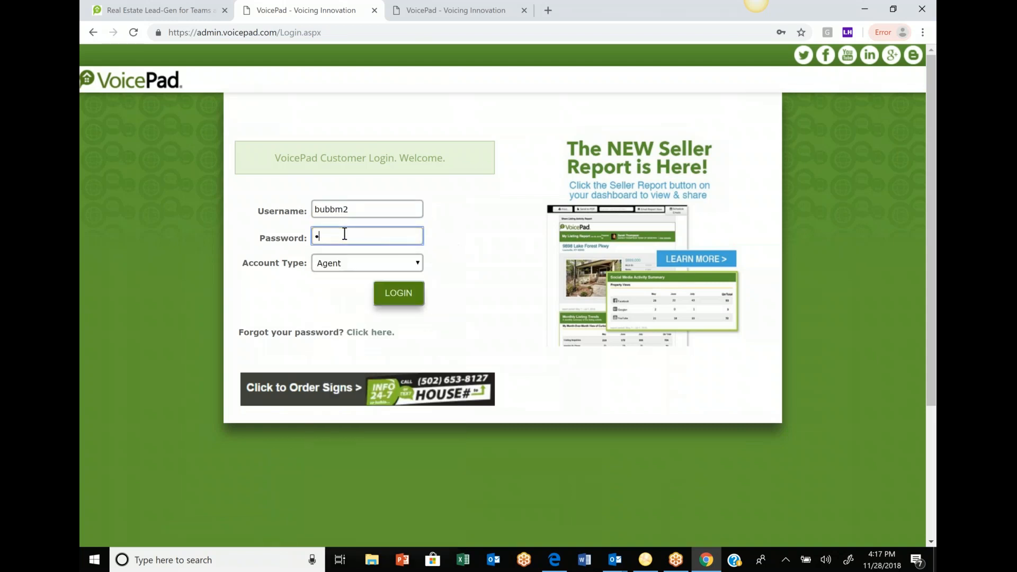
text(••••)
click(405, 299)
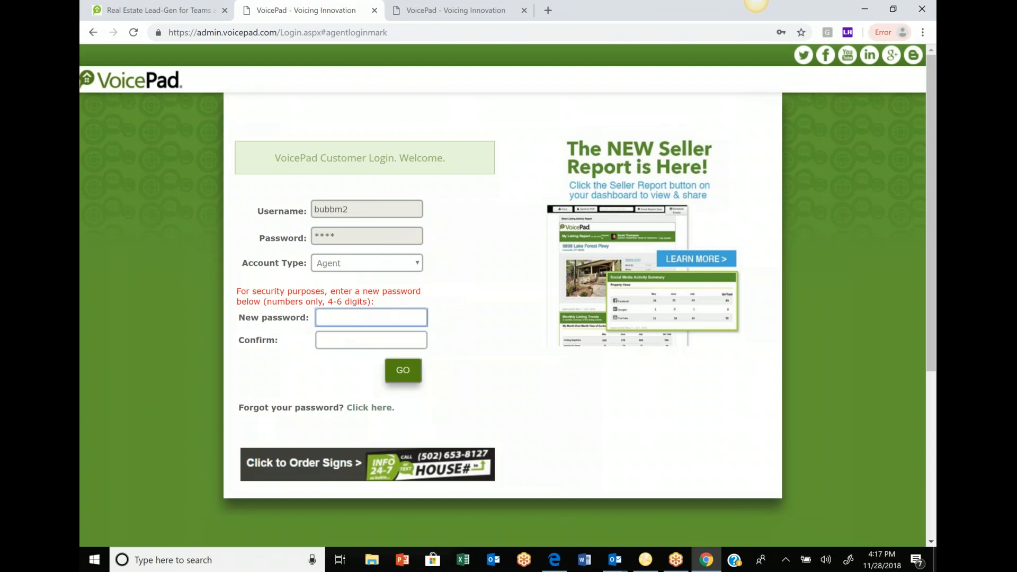
- Set and confirm a new 4-digit password for the agent
text(****)
click(350, 341)
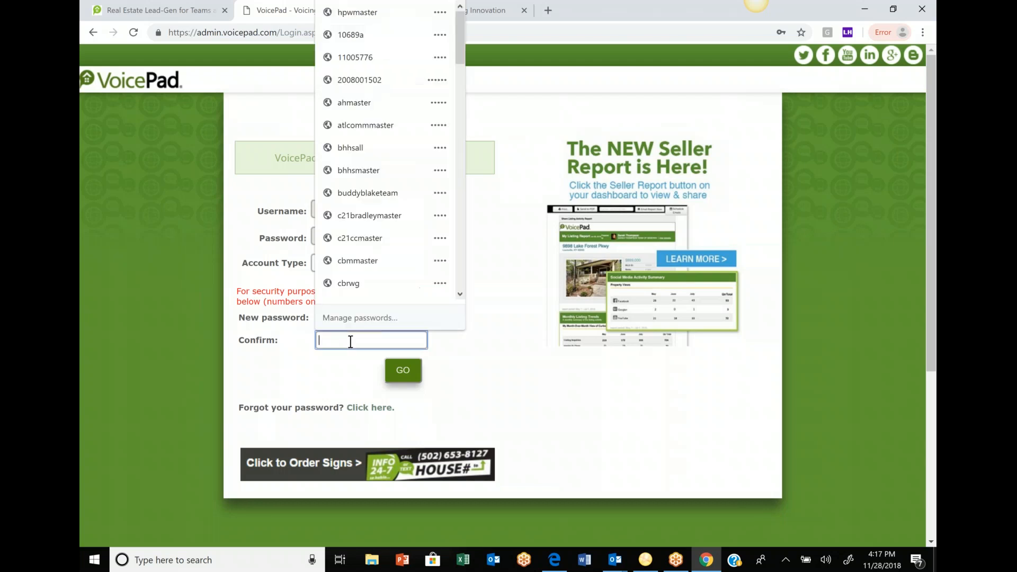
text(****)
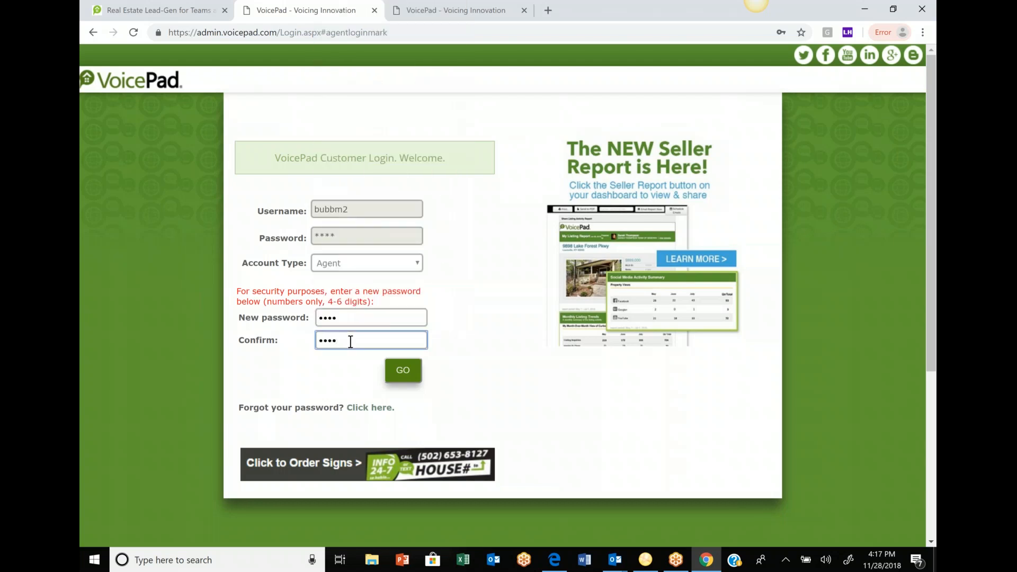
click(413, 374)
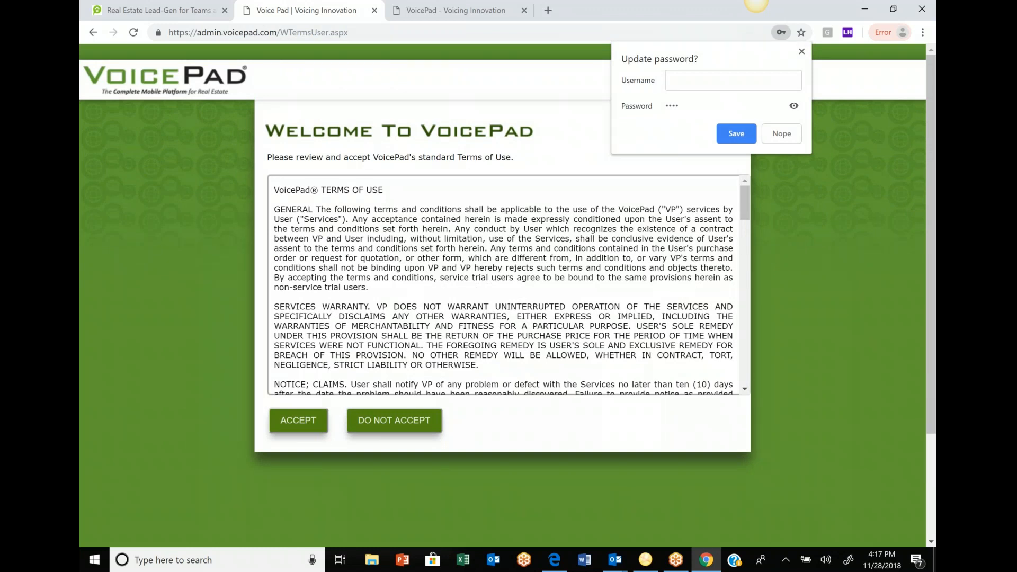
- Accept the Terms of Use, keep the contact info, and skip recording the name
click(316, 427)
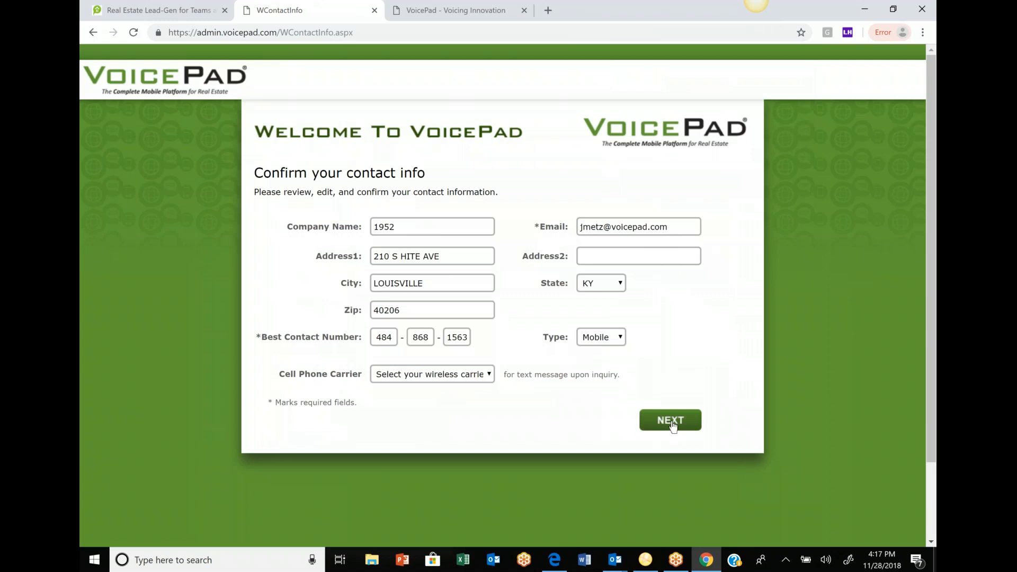
click(670, 420)
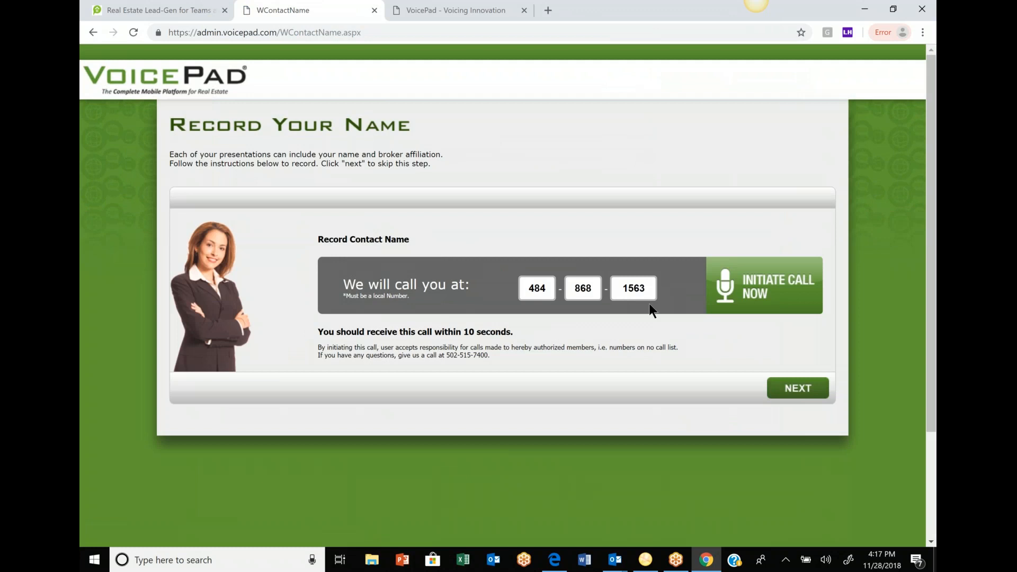
click(820, 393)
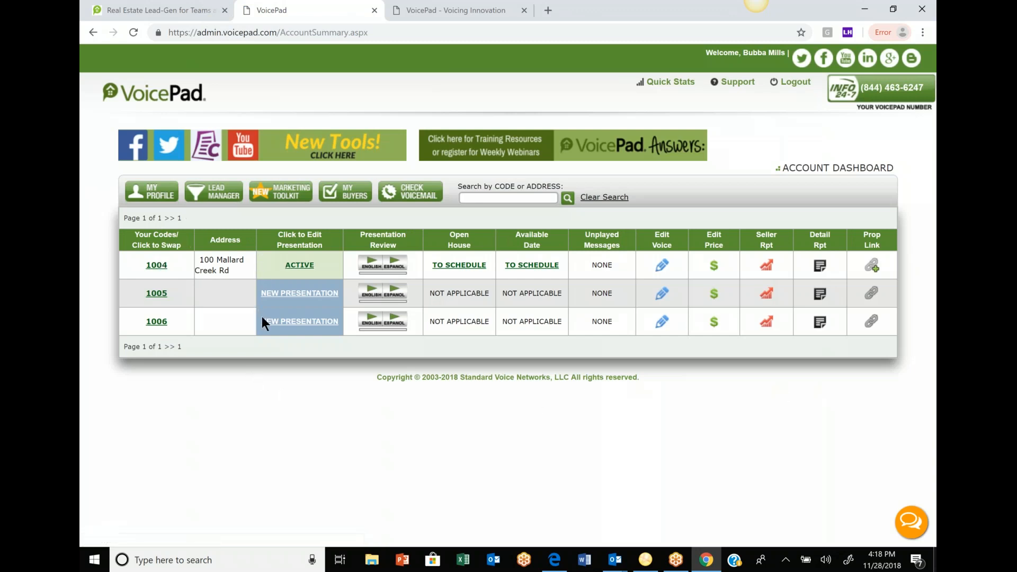
click(223, 198)
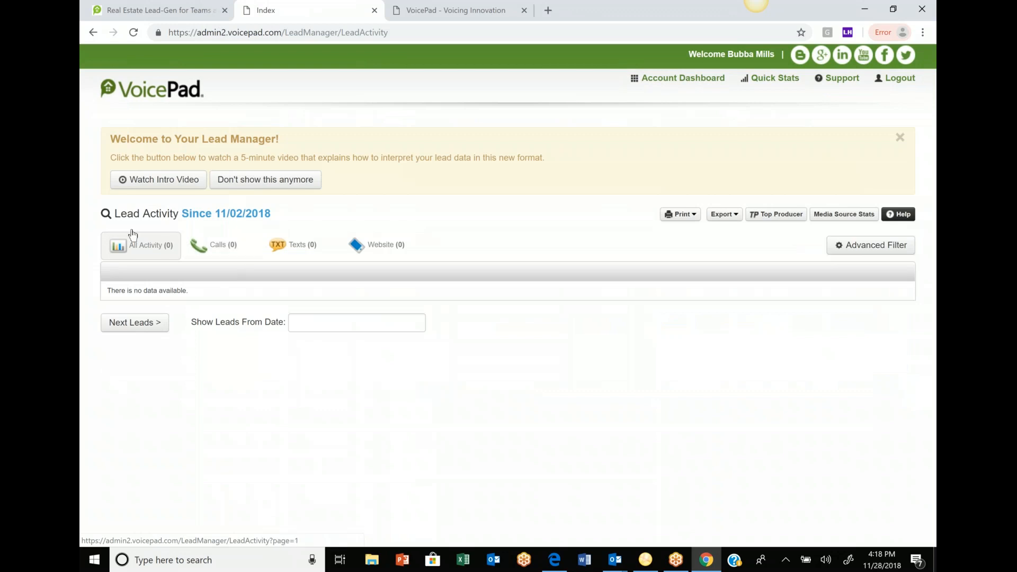
click(699, 79)
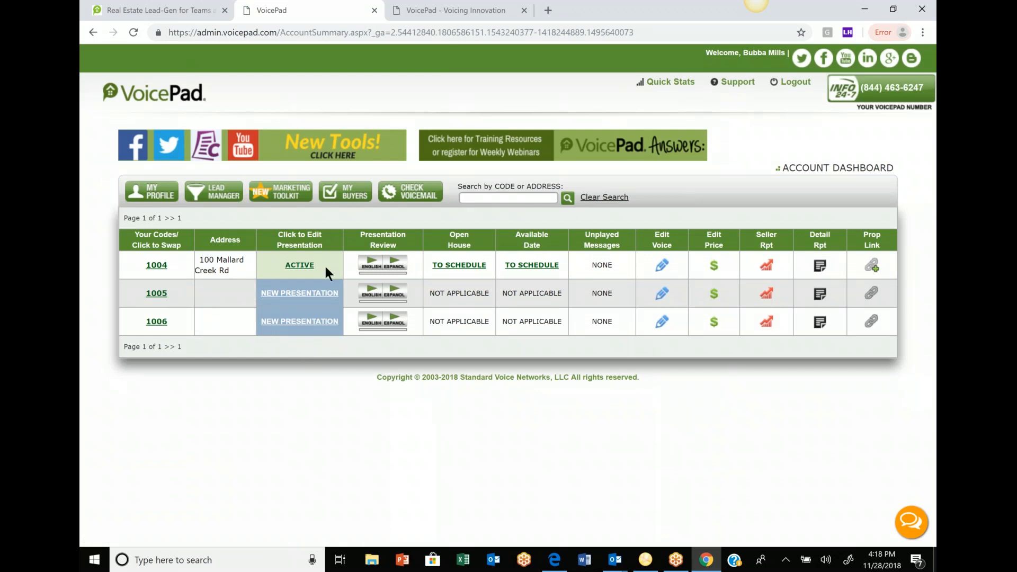
click(657, 264)
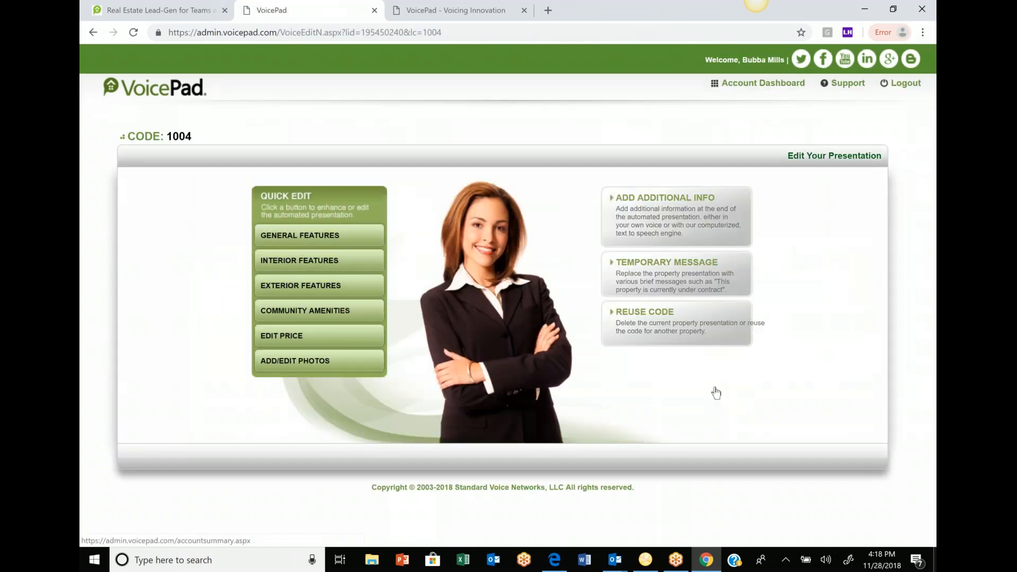
click(730, 395)
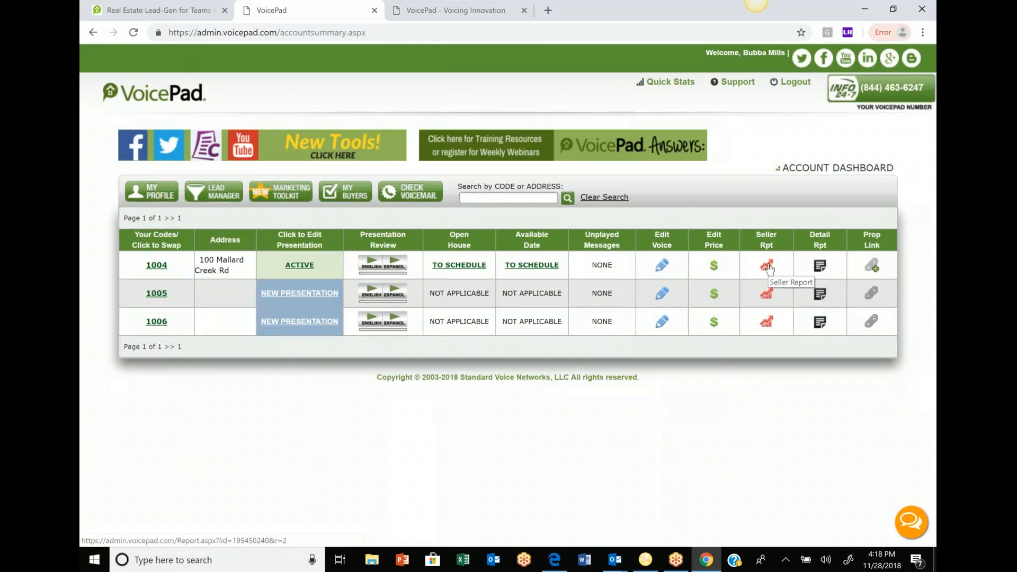
- Open the Marketing Toolkit to see the $876,543 Mallard Creek listing's posting statuses
click(297, 197)
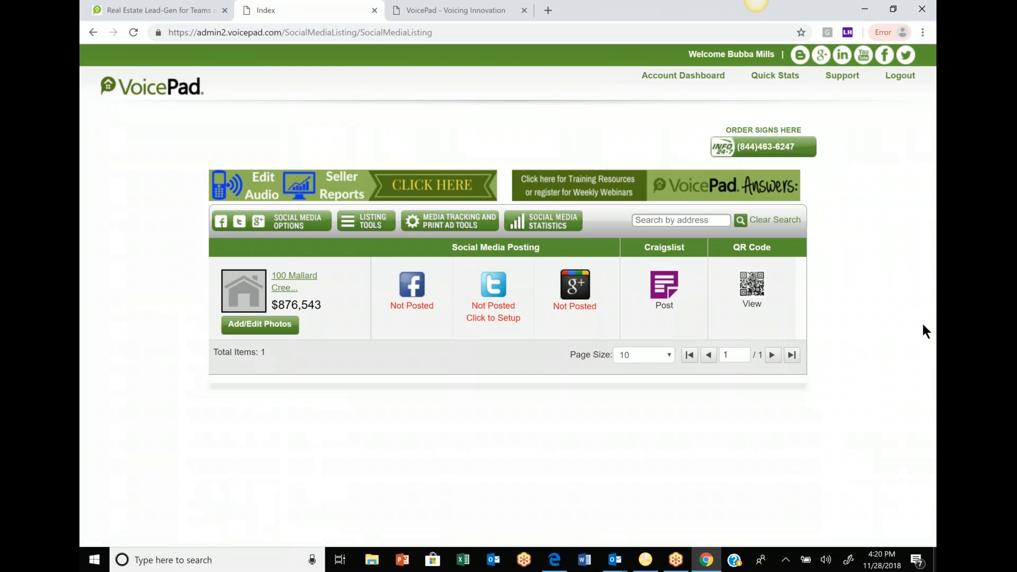
- Log the agent out of VoicePad via the top-right Logout link, returning to the customer login page
click(899, 75)
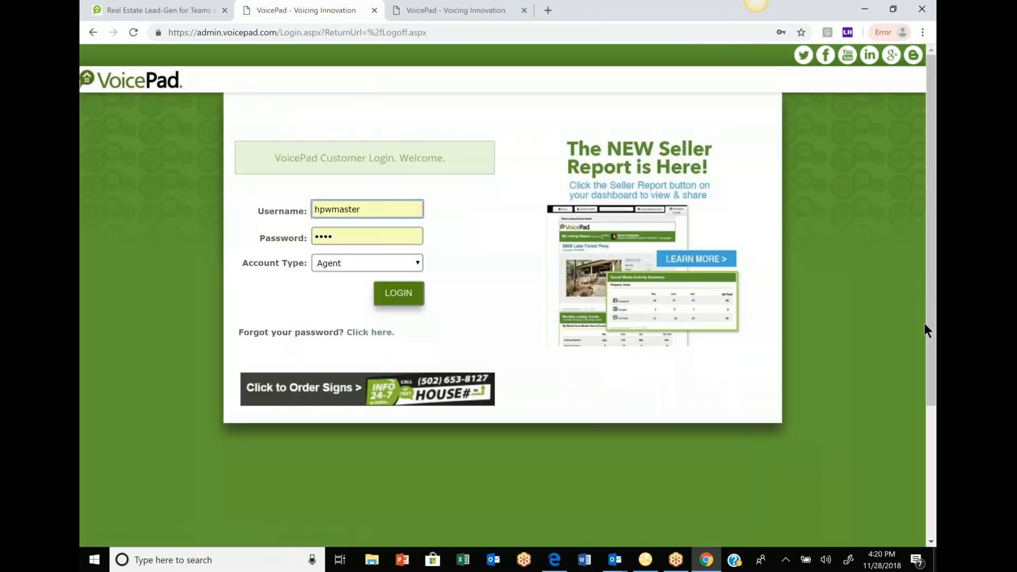